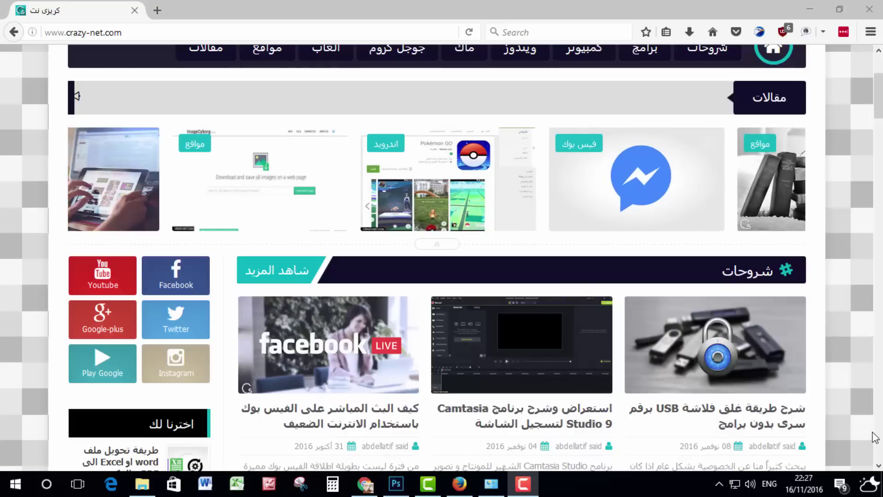
Quit Photoshop, discarding the unsaved puppy edit, and reveal the Windows desktop
click(396, 483)
click(866, 6)
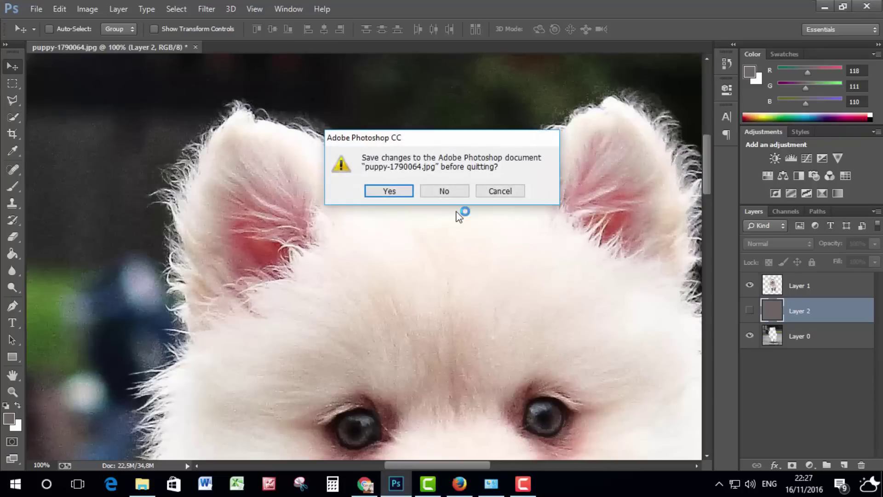
click(449, 190)
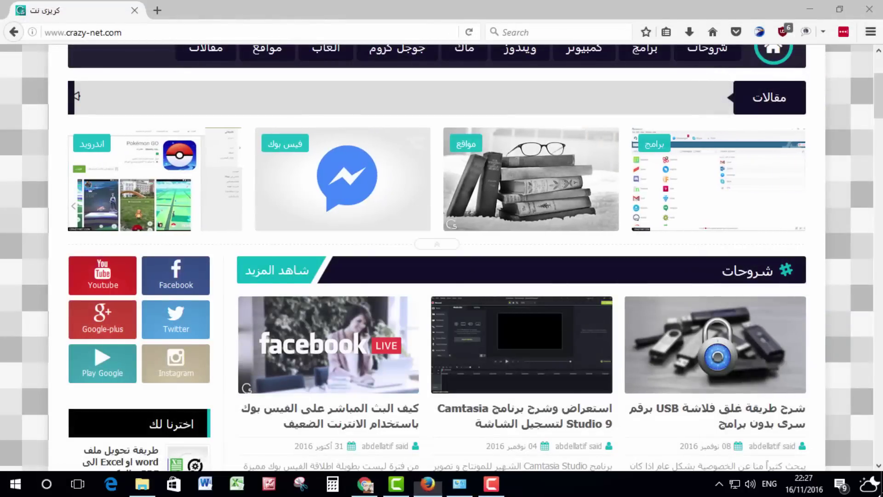
key(super+d)
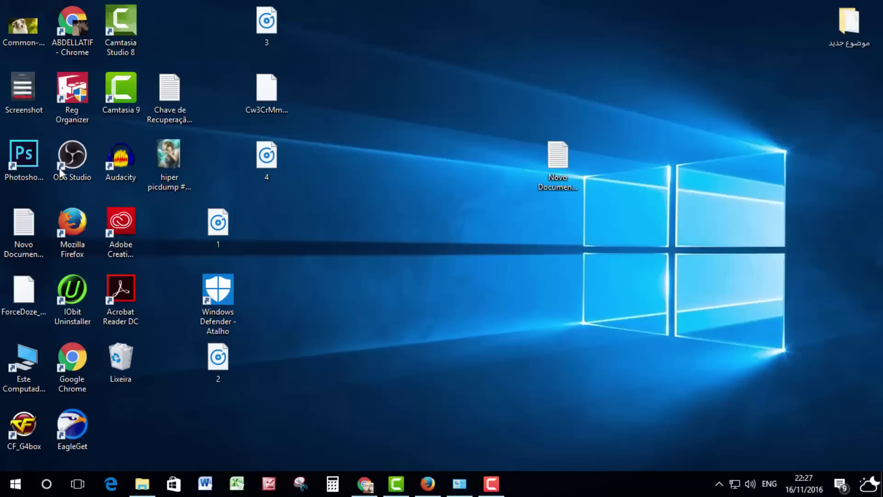
Relaunch Photoshop from its desktop icon, glance over the File menu, and select the Move tool
double_click(15, 173)
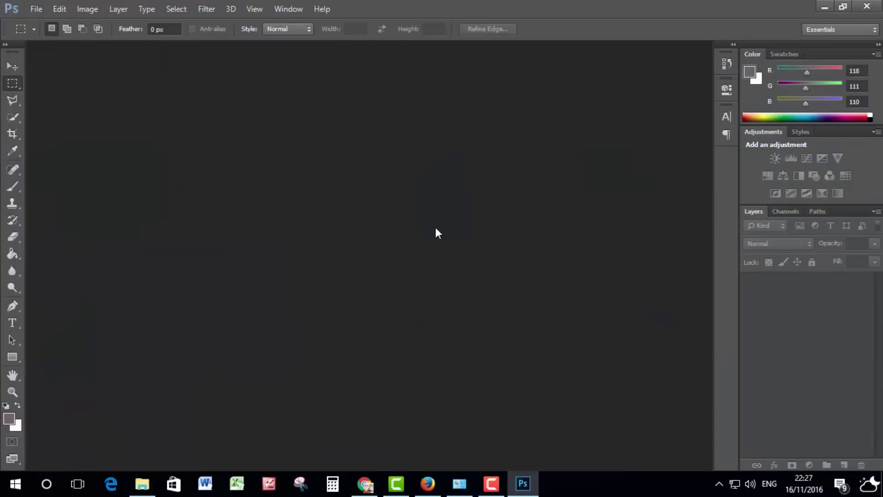
click(37, 8)
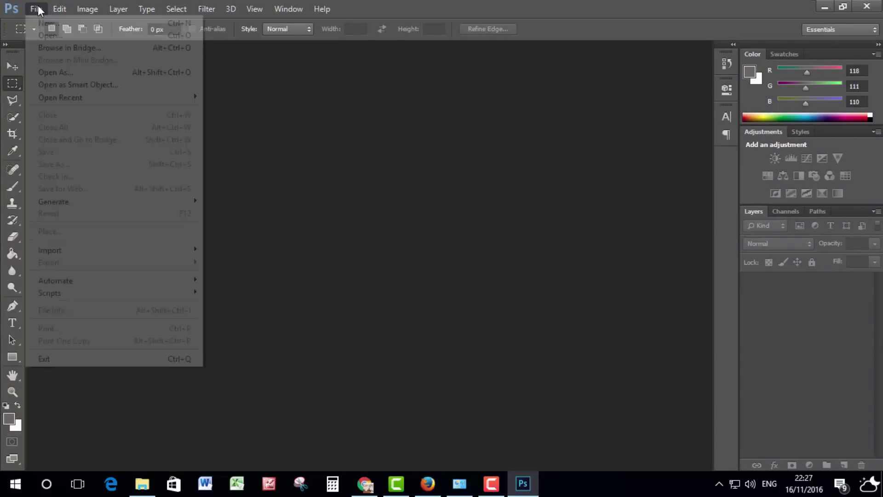
click(397, 2)
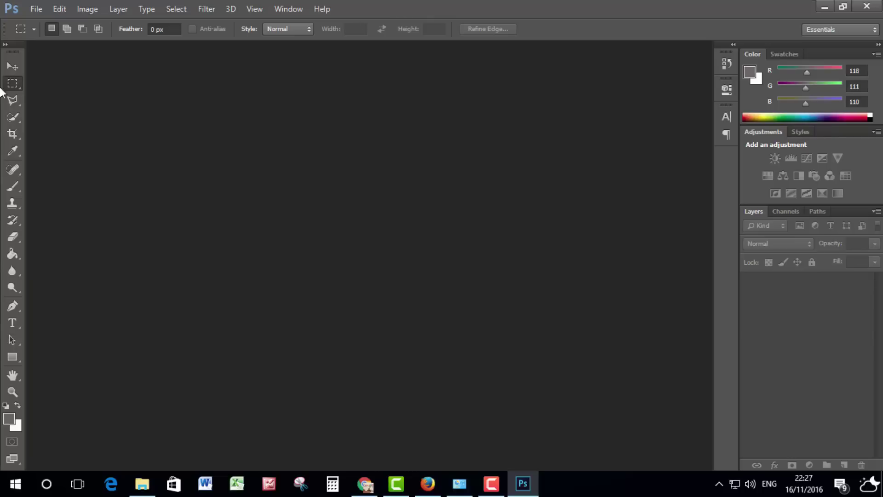
click(12, 67)
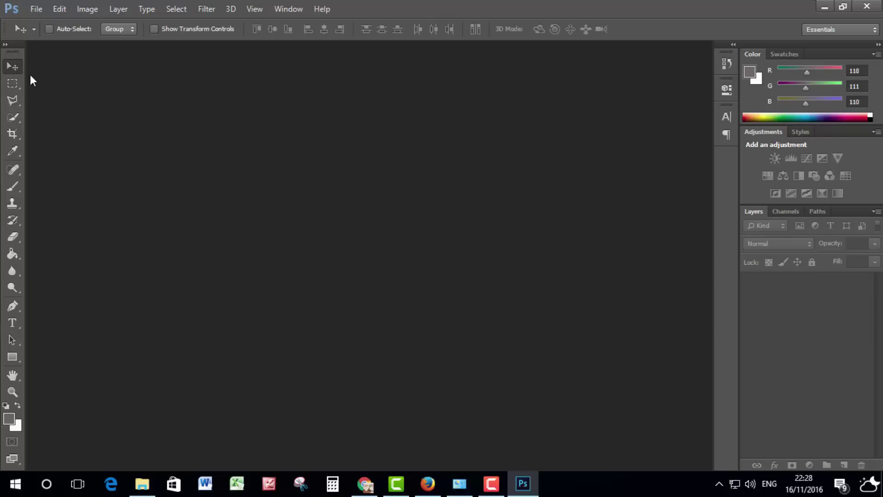
mouse_move(142, 484)
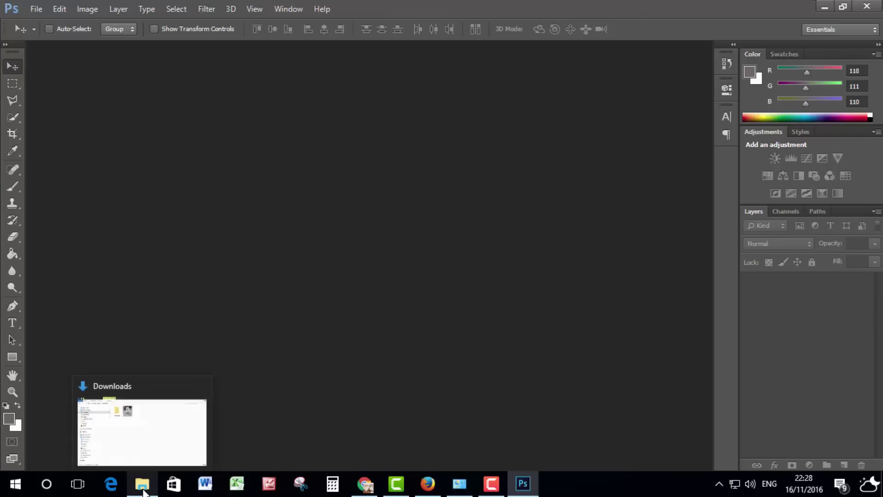
Open puppy-1790064.jpg from the Downloads folder in Windows Photos
click(134, 434)
click(371, 126)
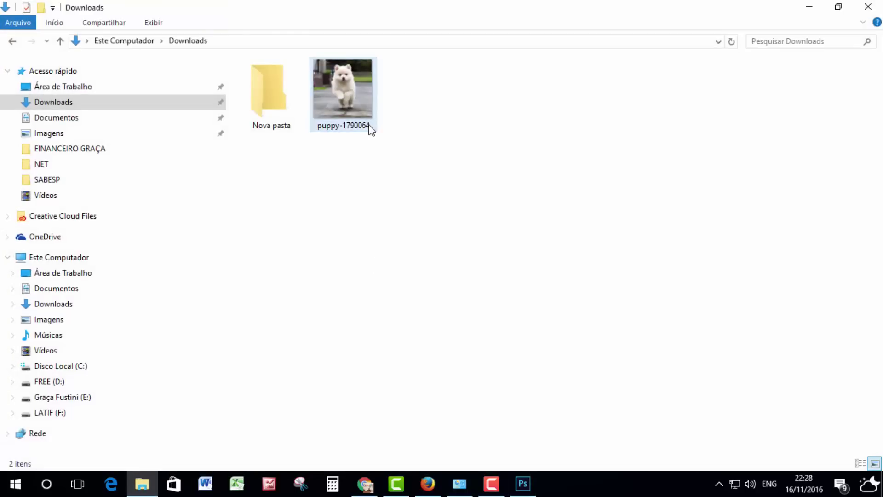
double_click(370, 126)
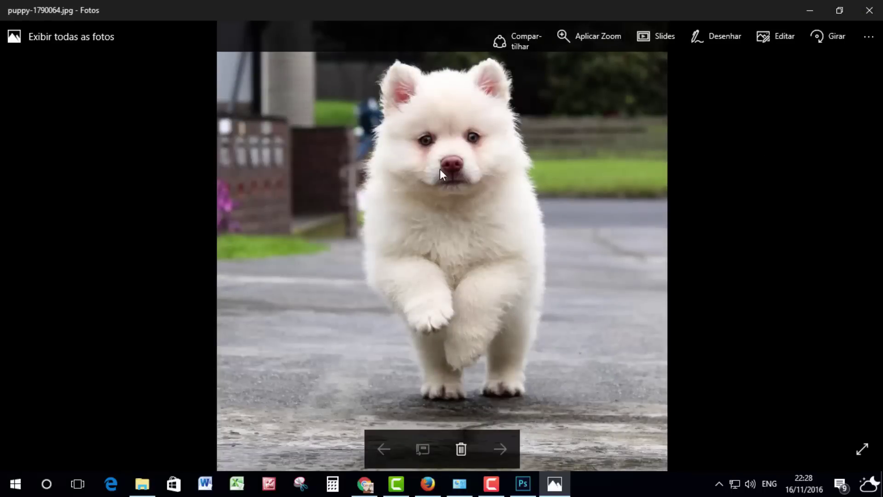
Zoom in and pan to inspect the puppy's nose, then close Photos
scroll(440, 170, up, 1)
scroll(440, 169, up, 1)
scroll(493, 198, up, 1)
scroll(474, 308, up, 1)
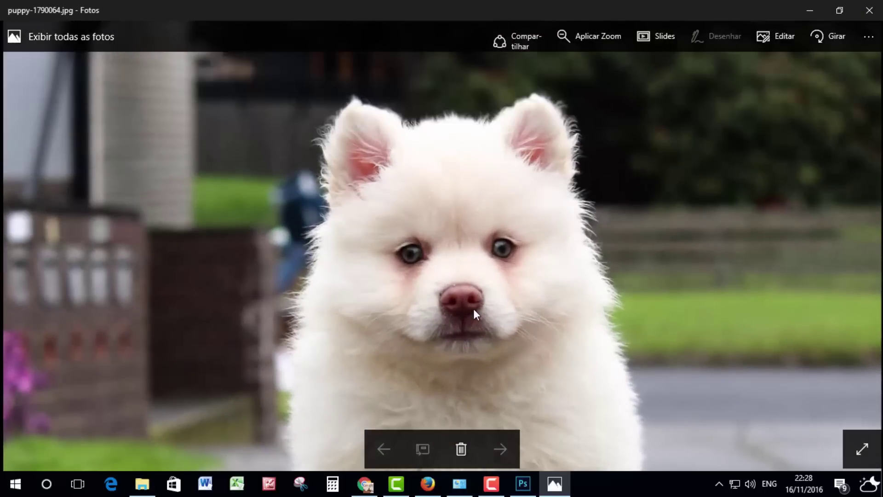
scroll(394, 165, up, 1)
scroll(395, 221, up, 1)
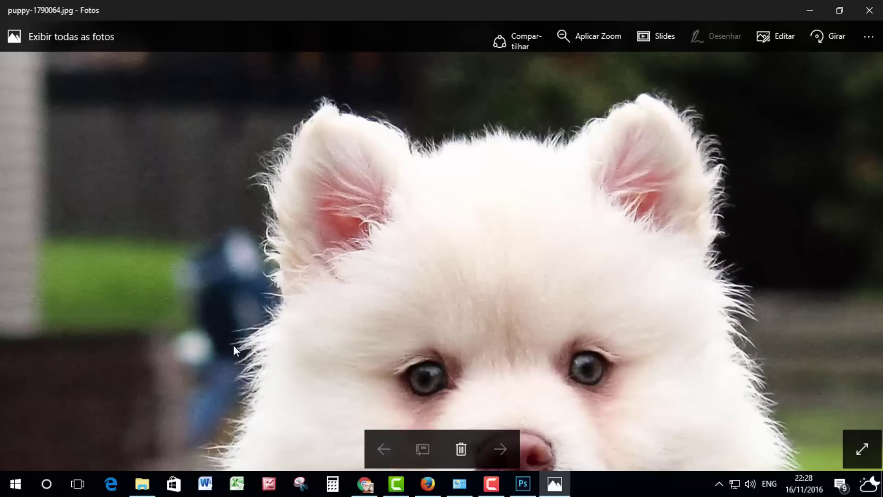
drag(279, 291, 280, 185)
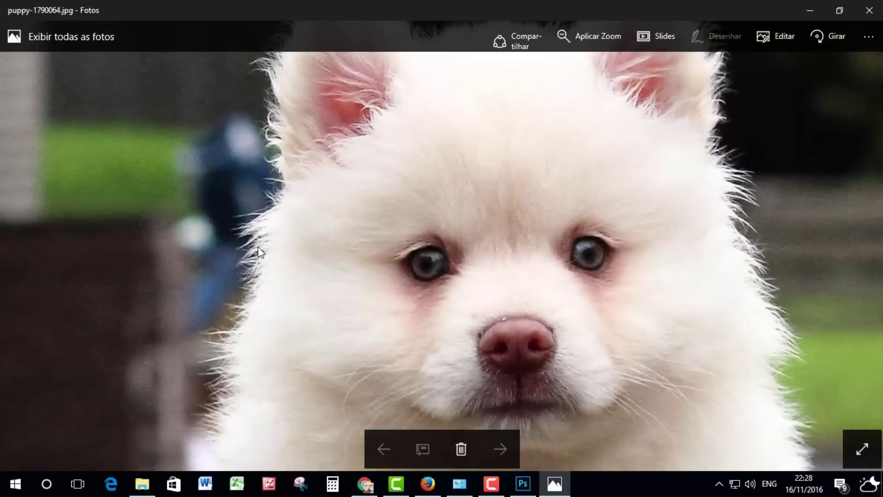
scroll(736, 203, up, 3)
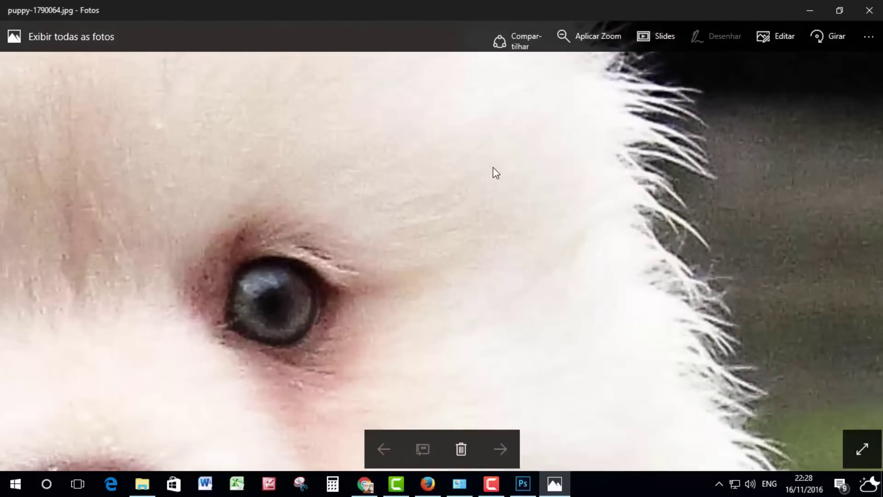
scroll(492, 172, down, 5)
click(882, 4)
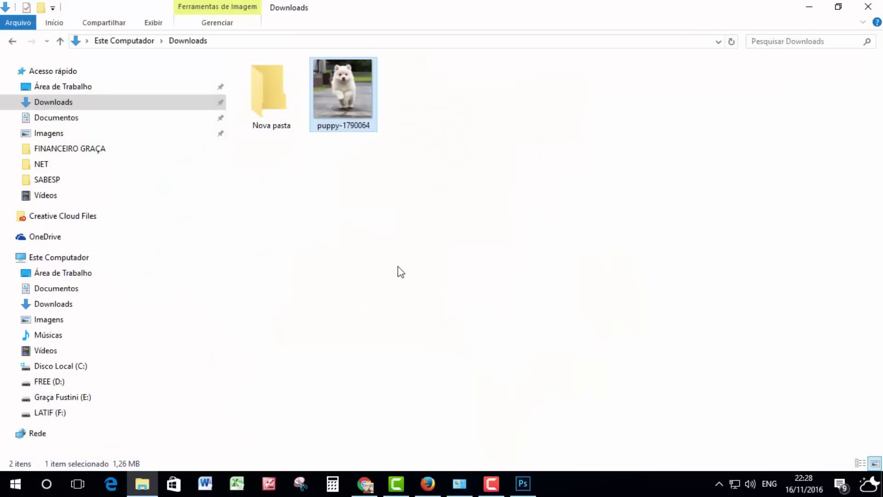
Drop puppy-1790064.jpg into Photoshop, convert its Background into Layer 0, and enlarge the view
mouse_move(347, 80)
mouse_down()
mouse_move(557, 492)
mouse_move(266, 234)
mouse_up()
double_click(835, 290)
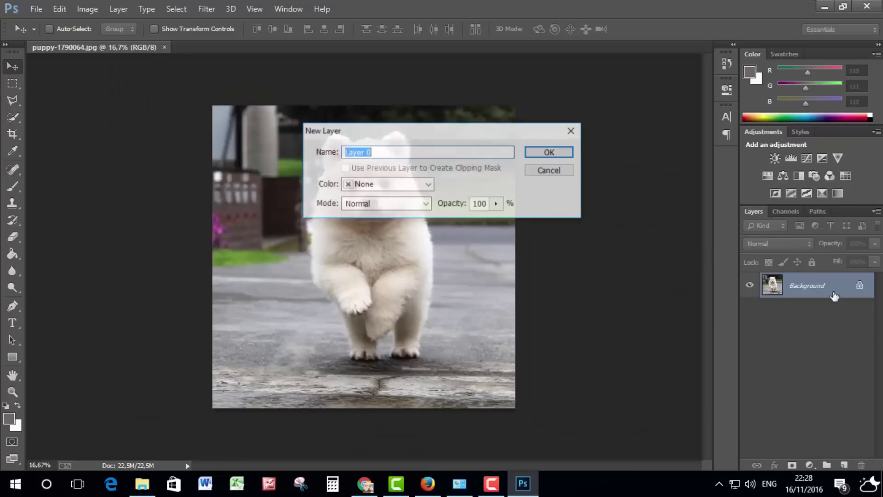
key(Return)
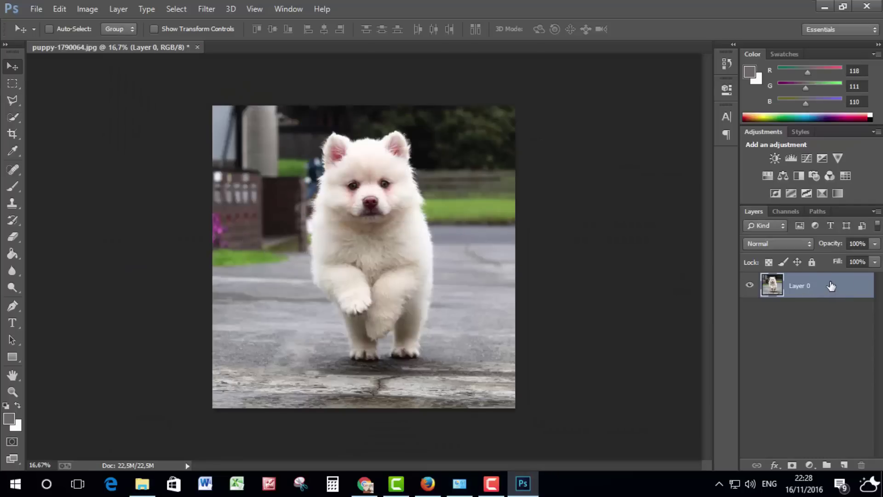
key(ctrl+plus)
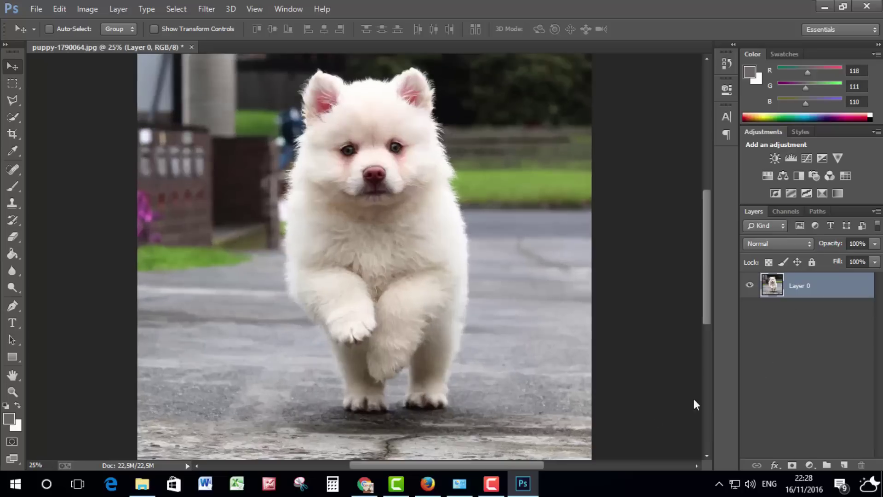
click(489, 483)
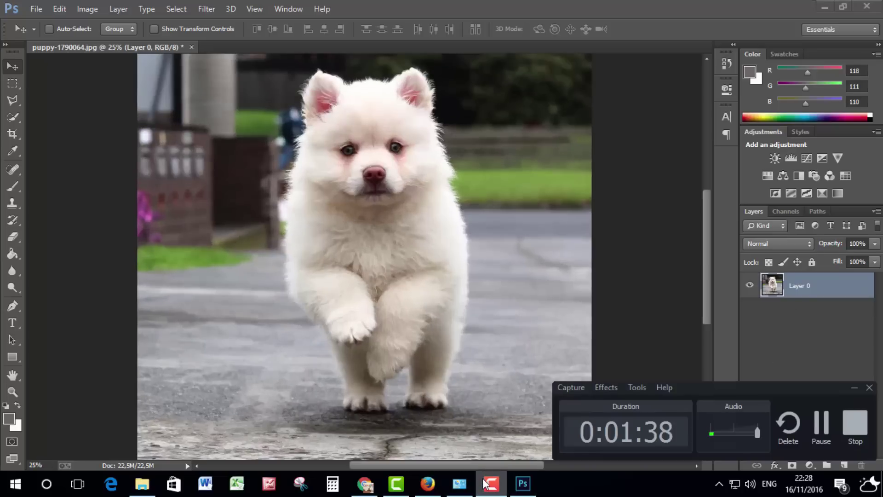
click(489, 483)
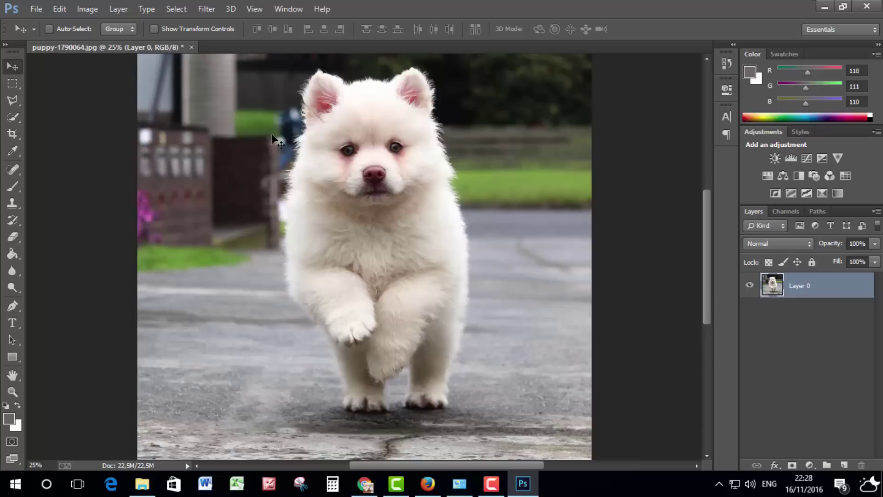
Choose the Polygonal Lasso after briefly trying Quick Selection and Magic Wand
click(11, 118)
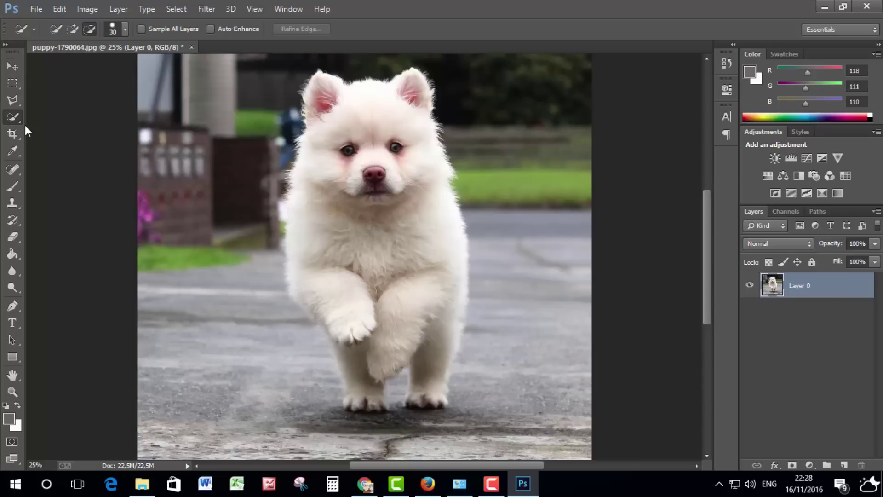
right_click(18, 120)
click(53, 127)
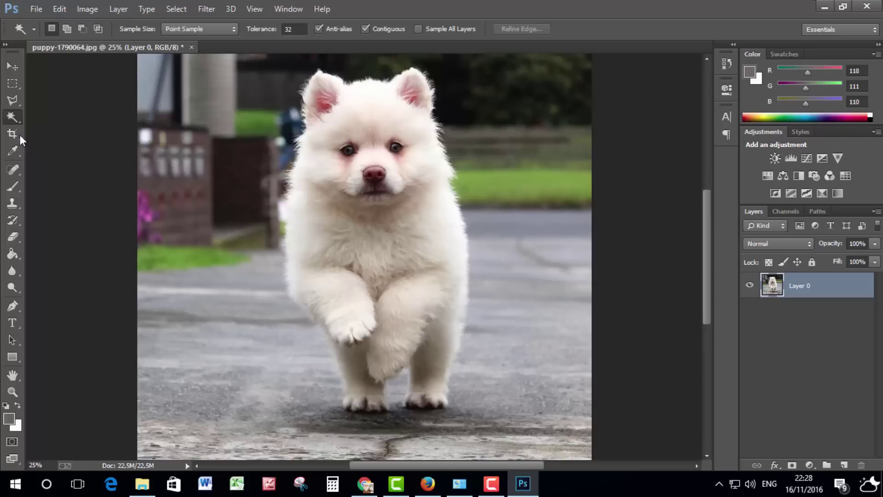
click(12, 67)
click(13, 101)
right_click(15, 105)
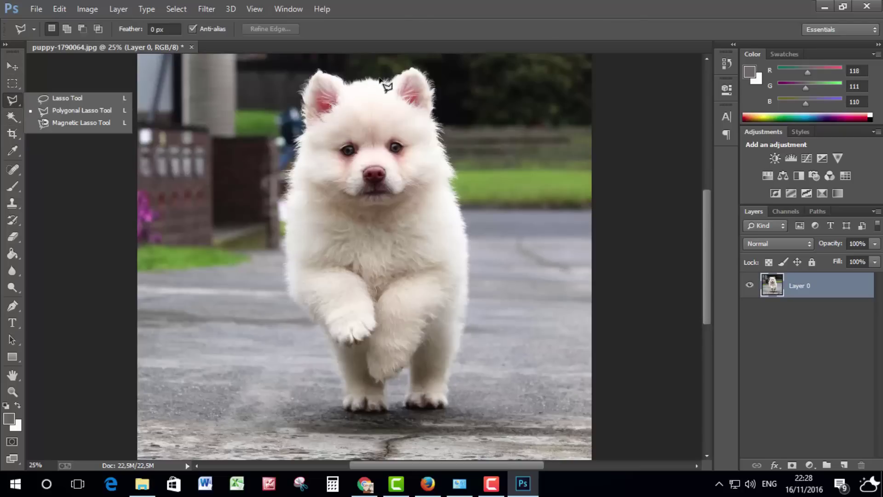
click(379, 79)
Place lasso points from the top of the head down the puppy's left side to its left paw
click(352, 81)
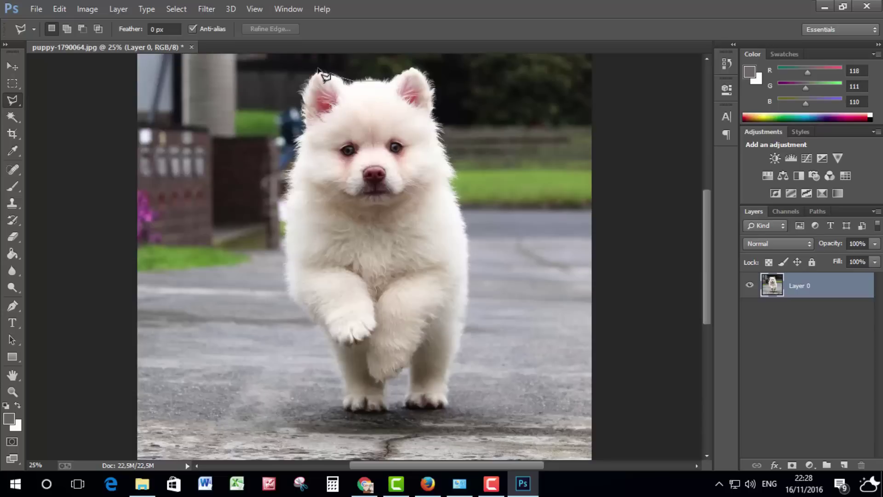
click(313, 68)
click(301, 102)
click(294, 155)
click(282, 197)
click(287, 279)
click(296, 299)
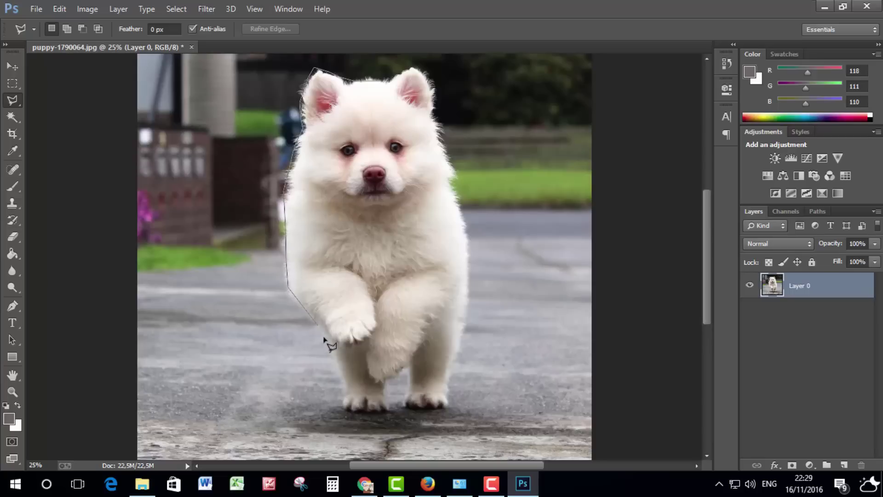
click(329, 343)
click(339, 382)
click(346, 402)
Continue the outline along the paws, up the right side and ear, and close the selection
click(387, 409)
click(443, 405)
click(472, 290)
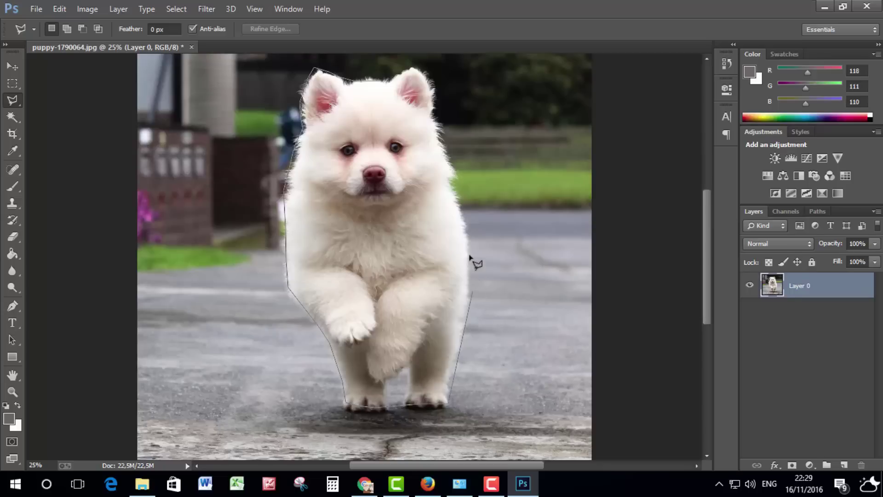
click(468, 229)
click(432, 87)
click(426, 73)
click(382, 82)
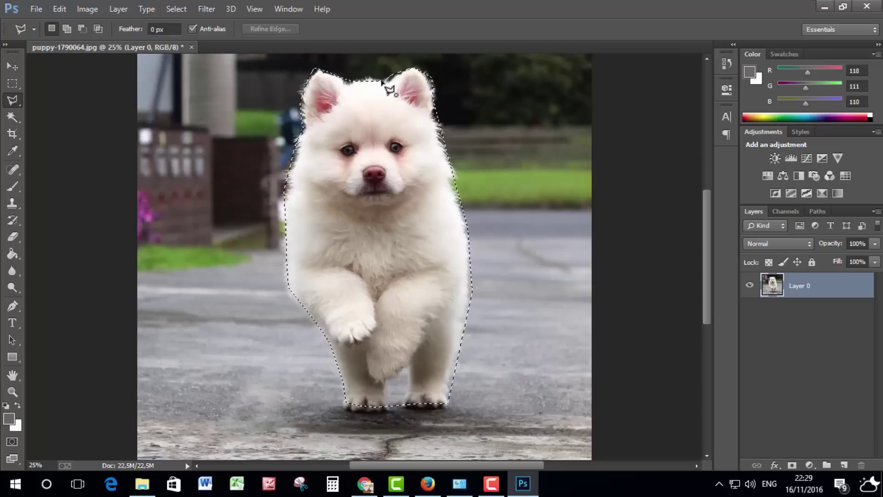
Try Layer Via Cut with Layer 0 hidden, then undo the cut to keep the selection
right_click(394, 151)
click(453, 267)
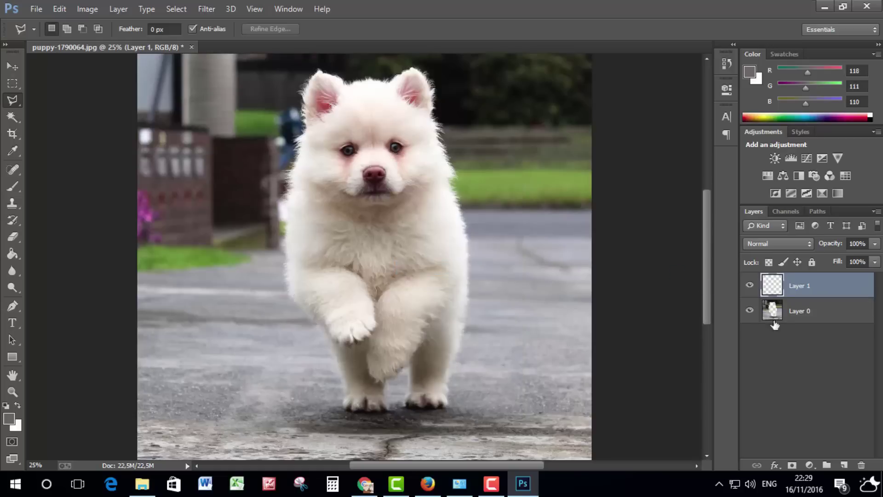
click(755, 312)
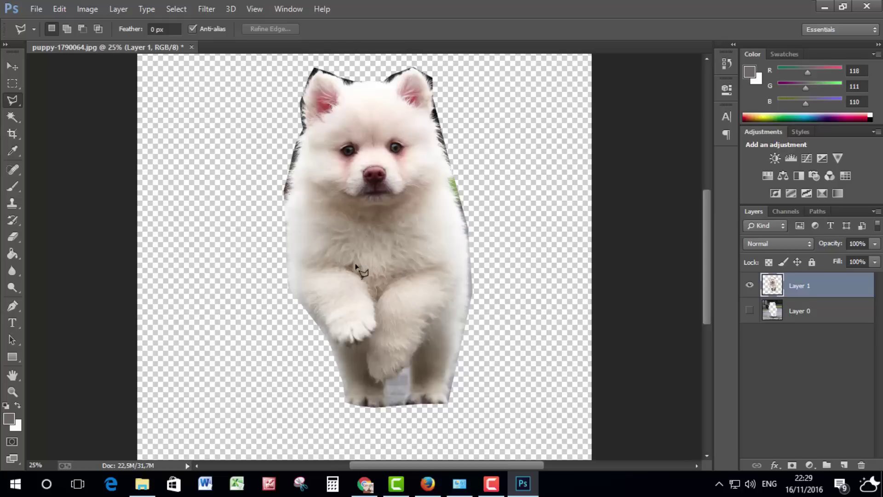
key(ctrl+z)
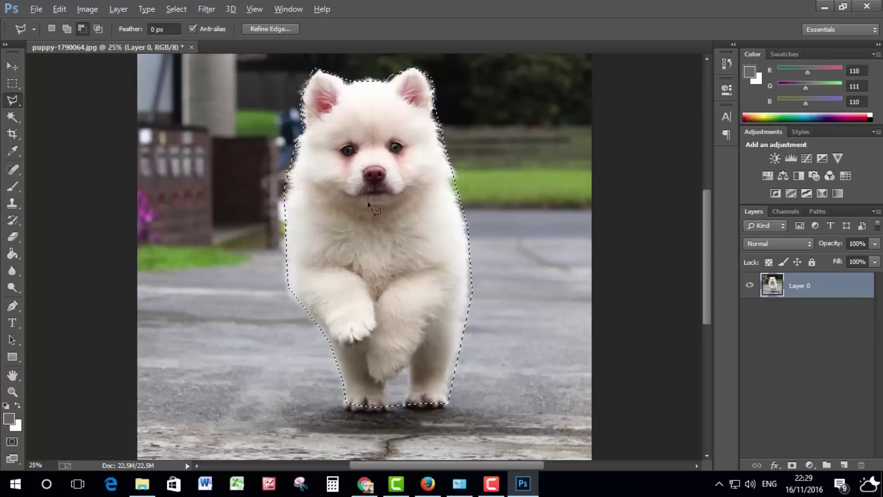
Drop the puppy outline and test Magic Wand selections on the dark trees at the top
key(ctrl+d)
click(12, 116)
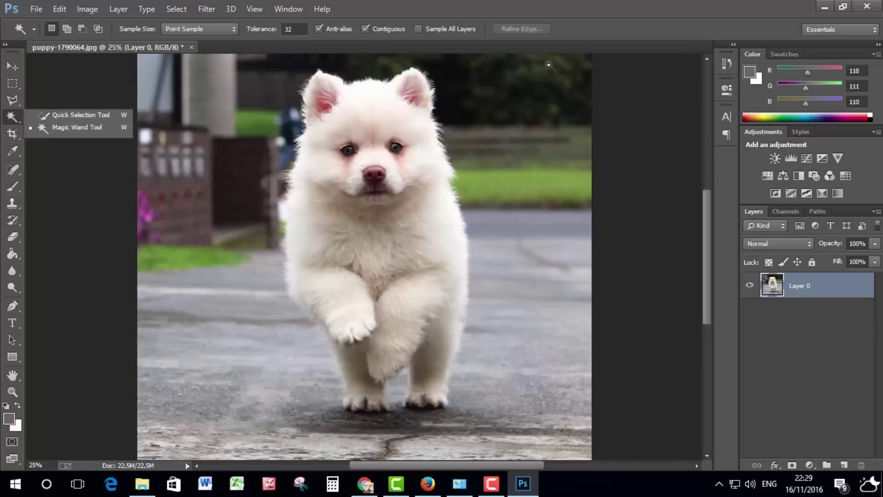
click(514, 100)
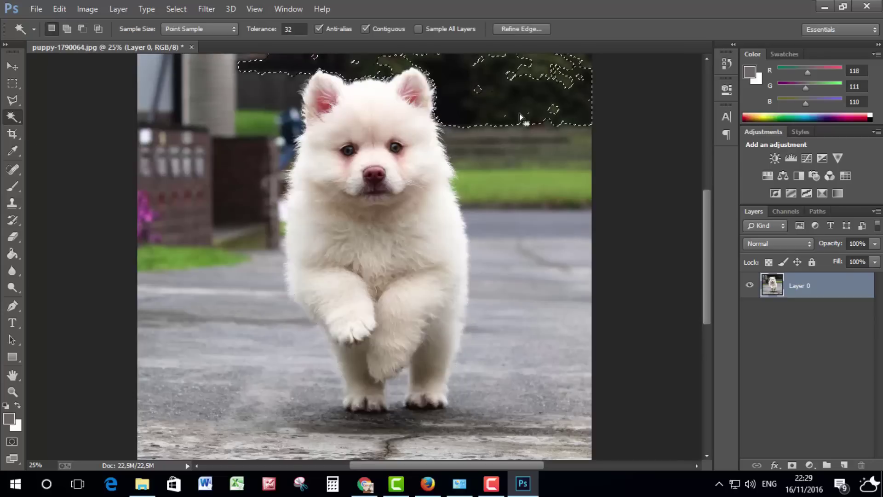
key(ctrl+d)
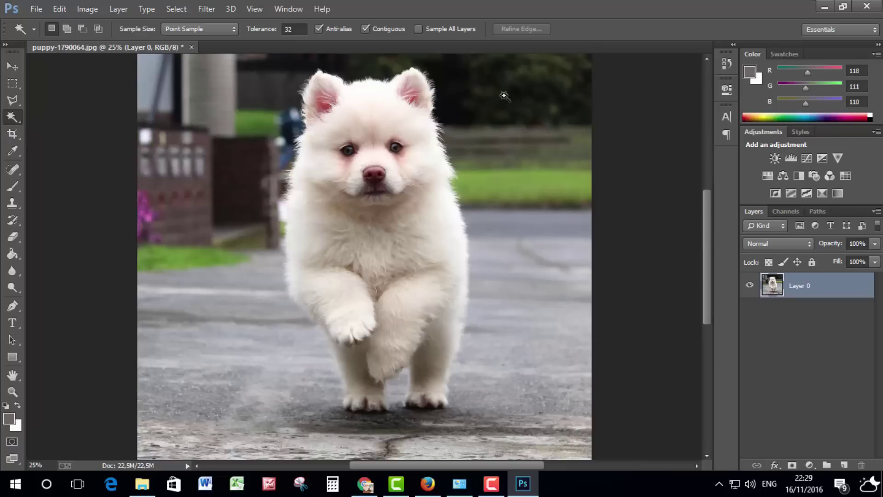
click(504, 94)
key(ctrl+d)
Select the dark trees, left pillar and brick wall, then undo a trial nudge of the selection
scroll(501, 98, up, 1)
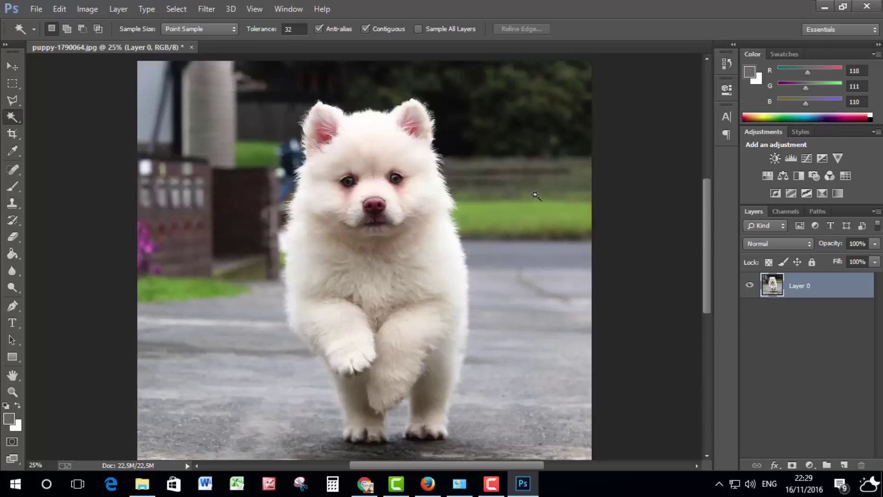
click(499, 101)
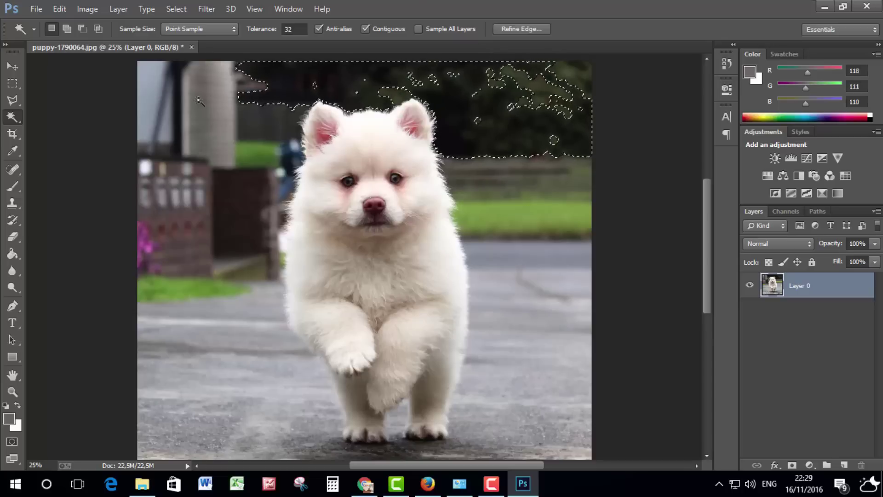
click(199, 100)
click(478, 82)
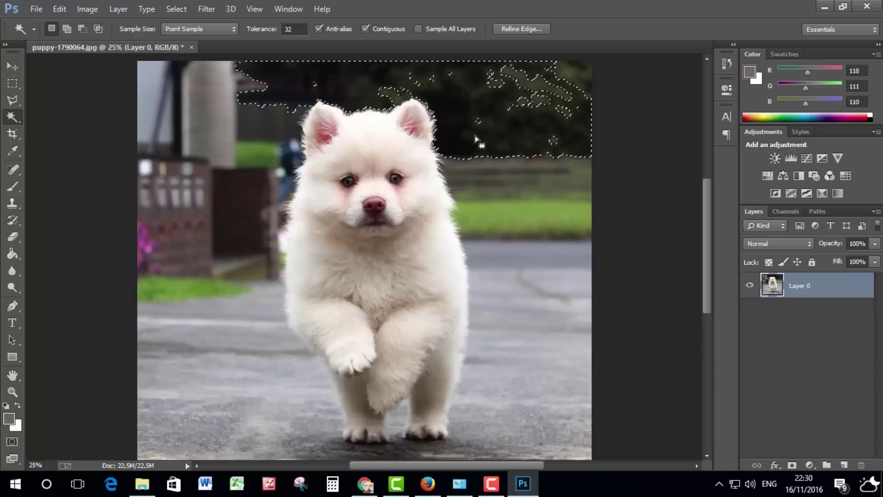
drag(475, 135, 490, 185)
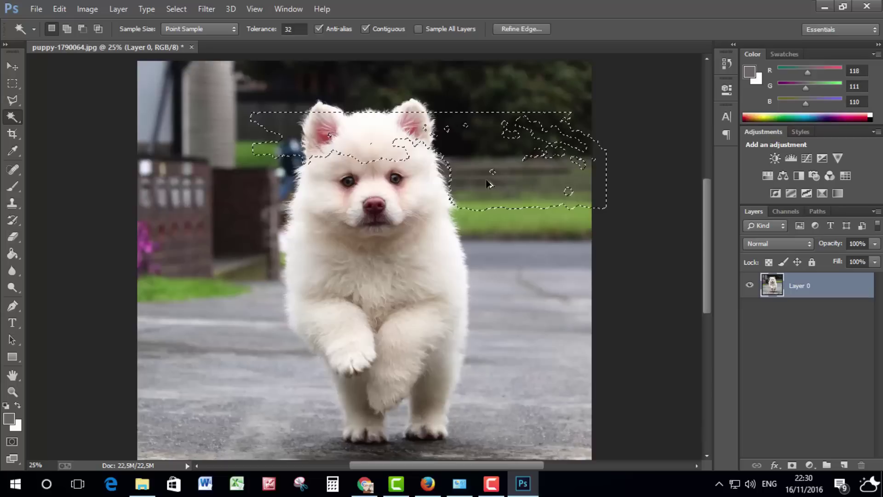
key(ctrl+z)
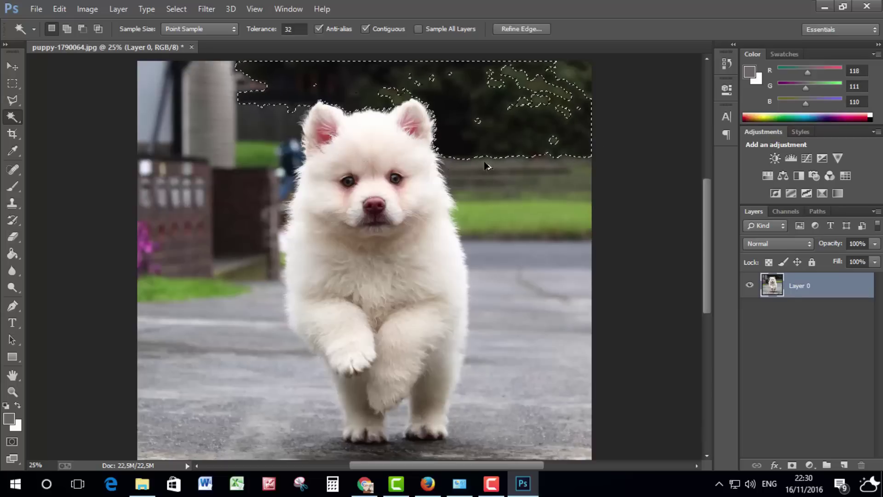
key(ctrl+alt+z)
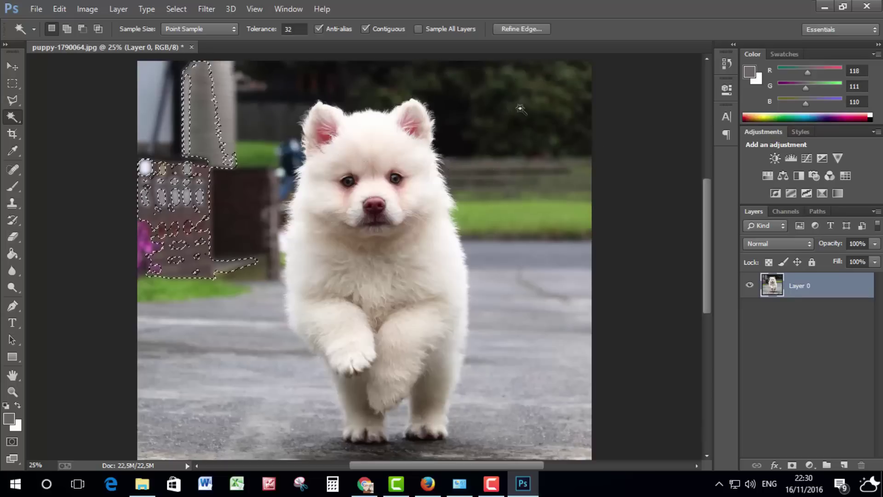
Select and delete the dark tree area as a trial, then step back to the small corner selection
click(520, 109)
key(ctrl+d)
click(562, 76)
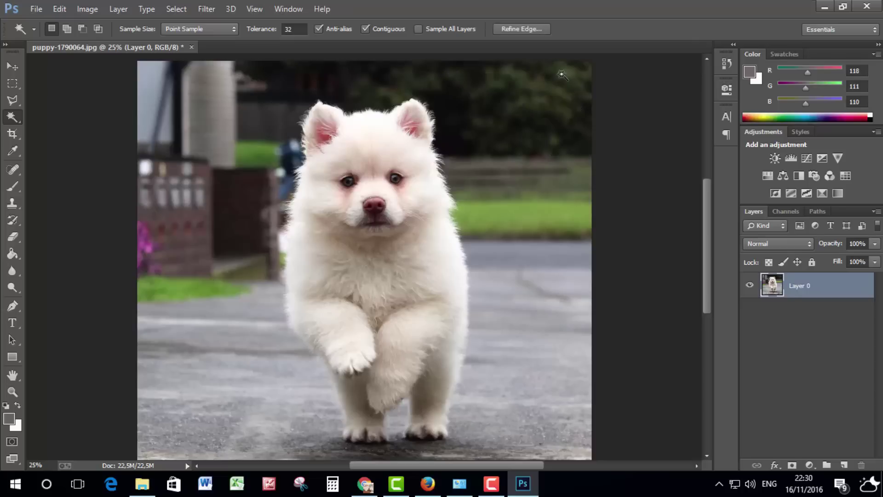
click(501, 94)
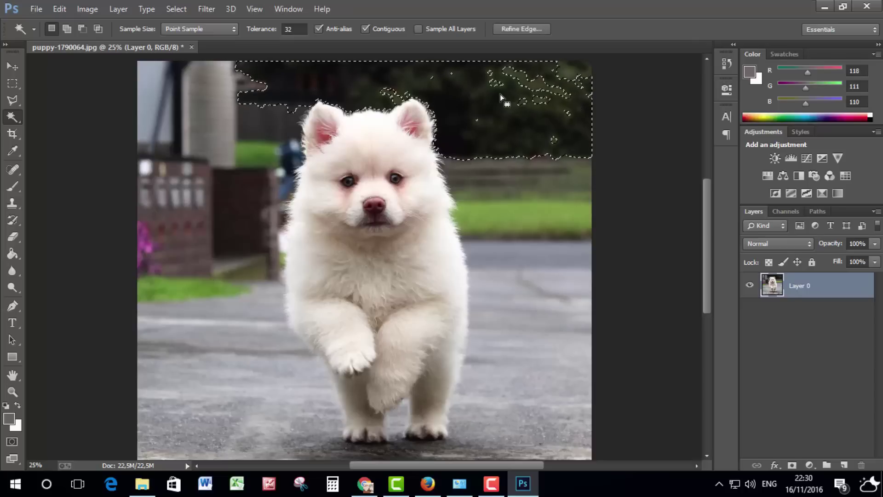
key(Delete)
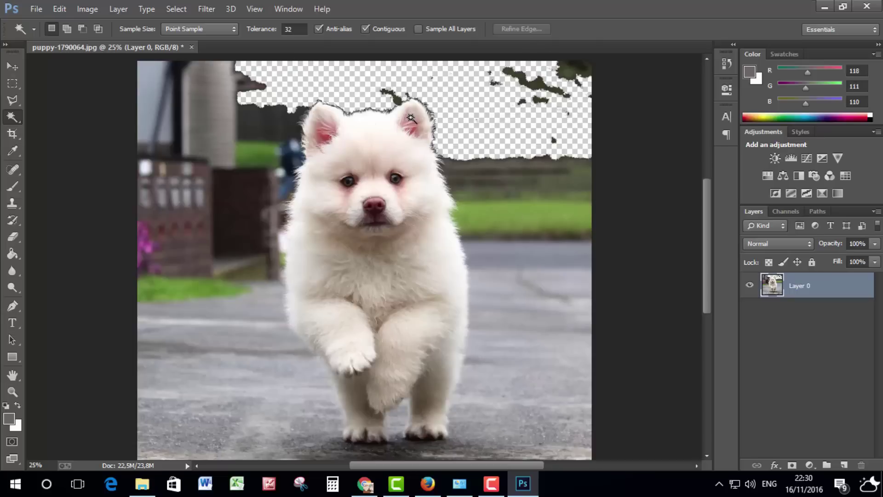
key(ctrl+alt+z)
key(ctrl+alt+z)
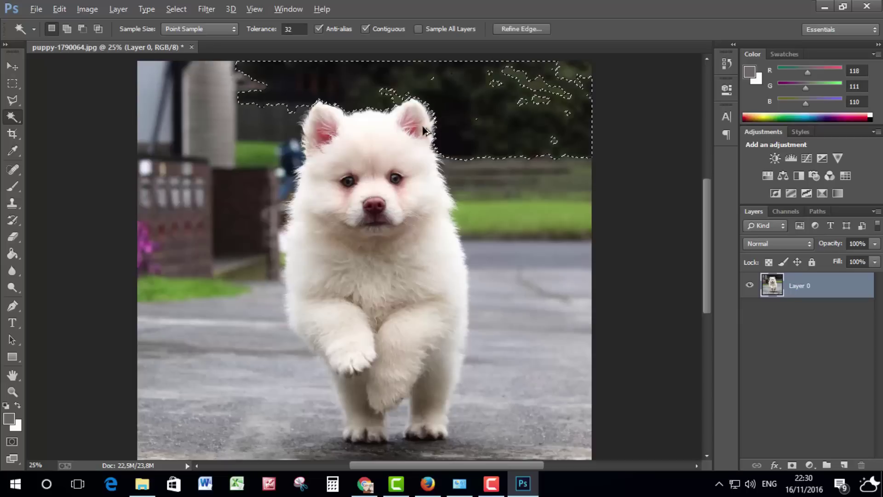
key(ctrl+alt+z)
key(ctrl+alt+z)
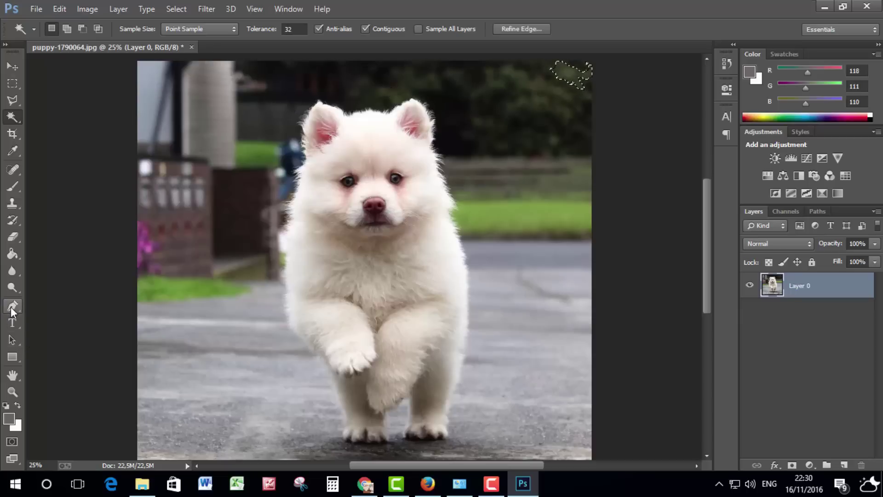
key(ctrl+alt+z)
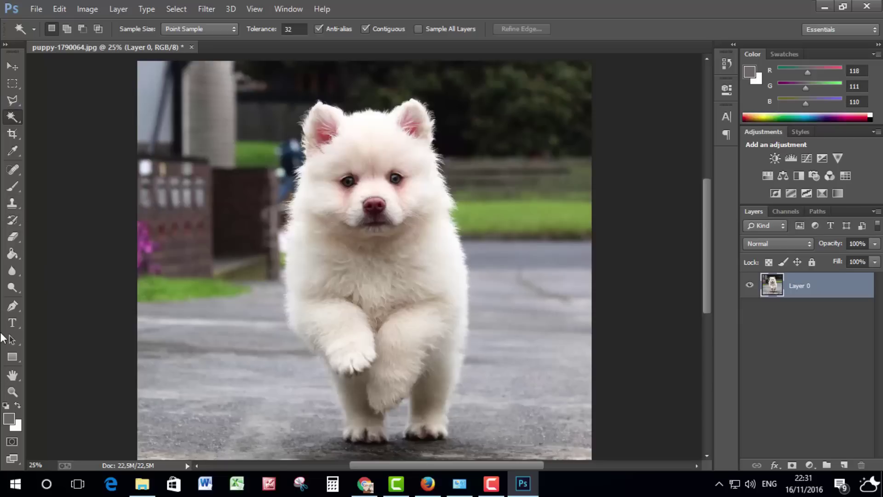
Swap the Magic Wand for the Quick Selection Tool, keeping the 25% view
right_click(19, 117)
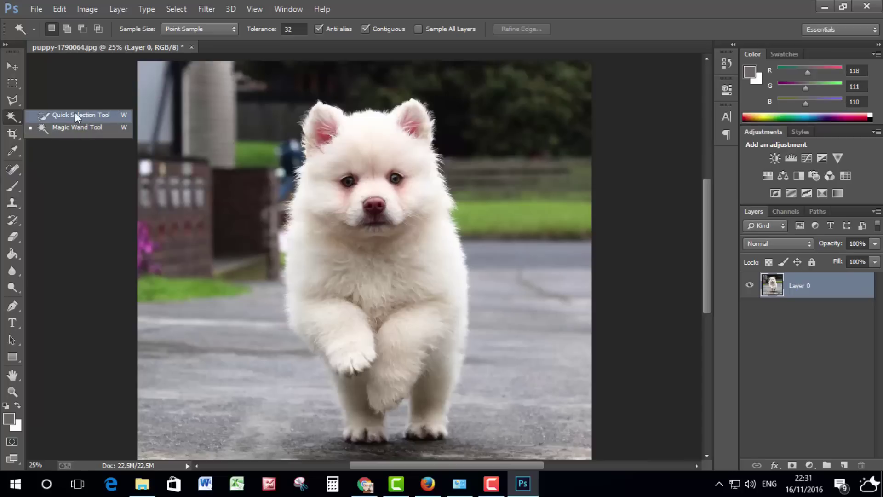
click(49, 115)
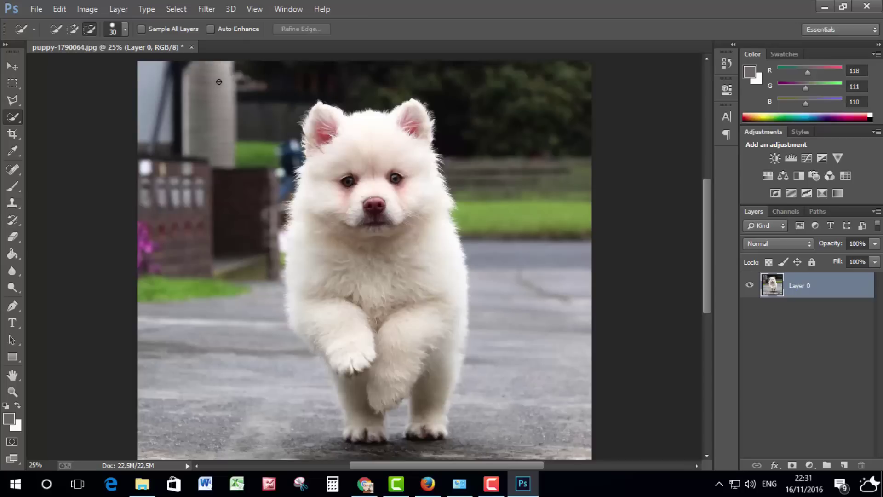
key(ctrl+plus)
key(ctrl+minus)
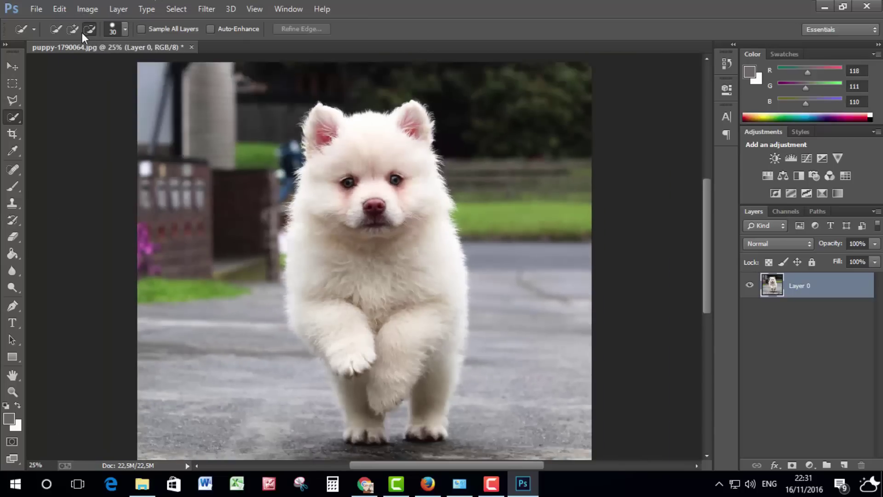
Check the Tool Preset picker and its options list, confirming no saved presets
click(33, 29)
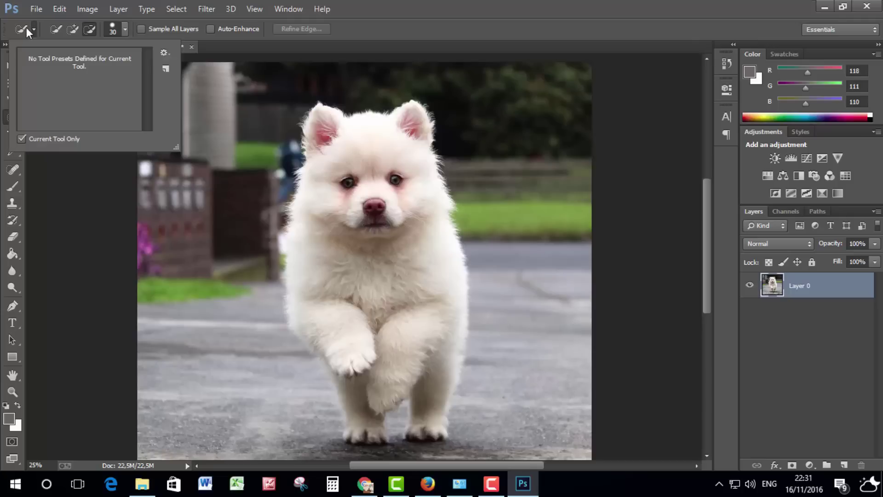
click(23, 27)
click(34, 27)
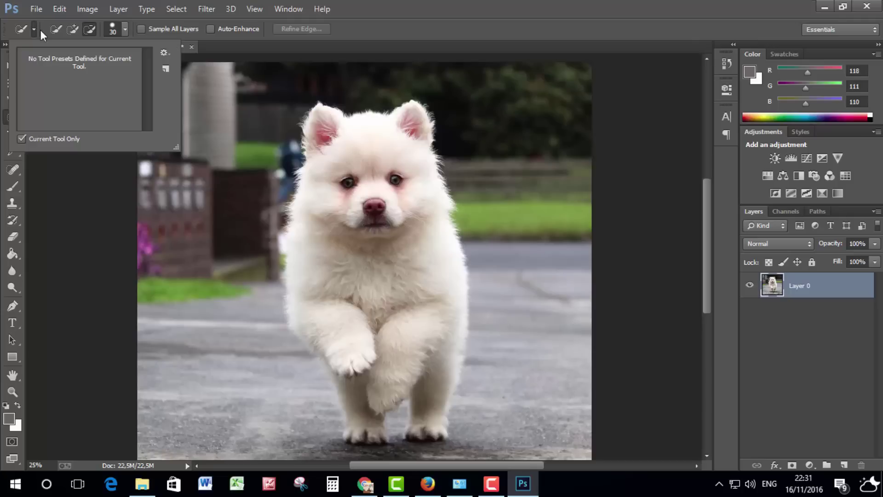
click(165, 52)
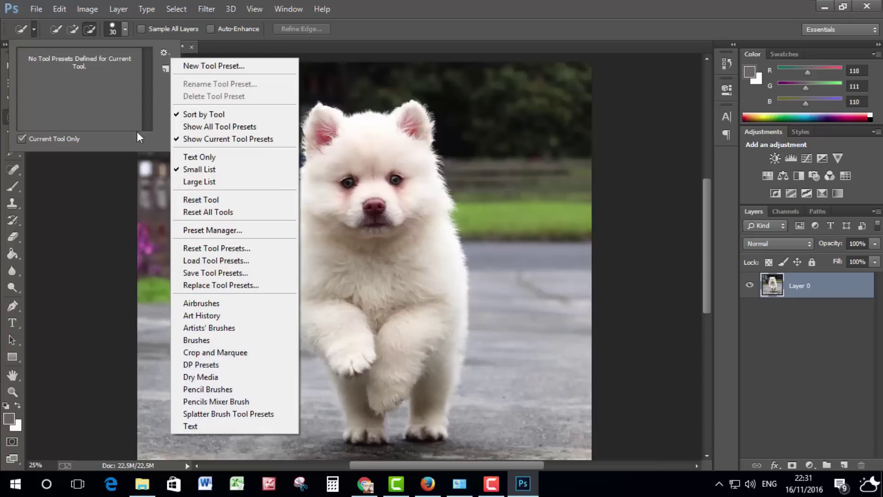
click(76, 32)
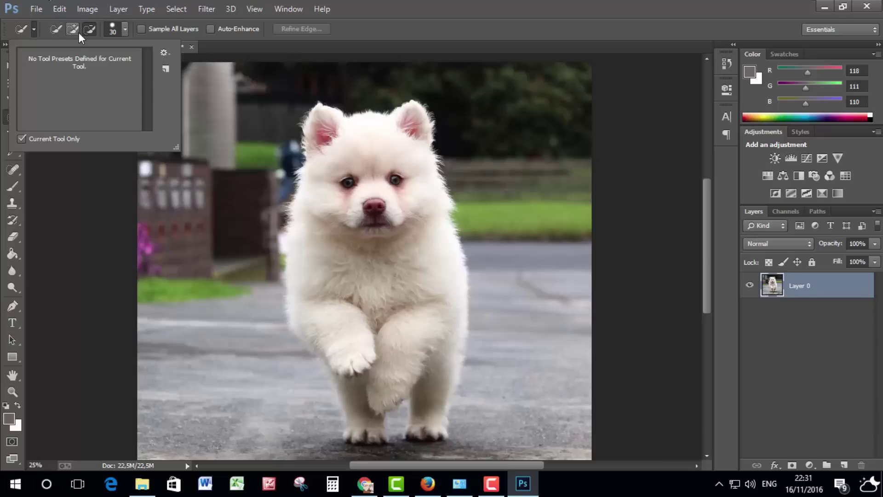
click(78, 31)
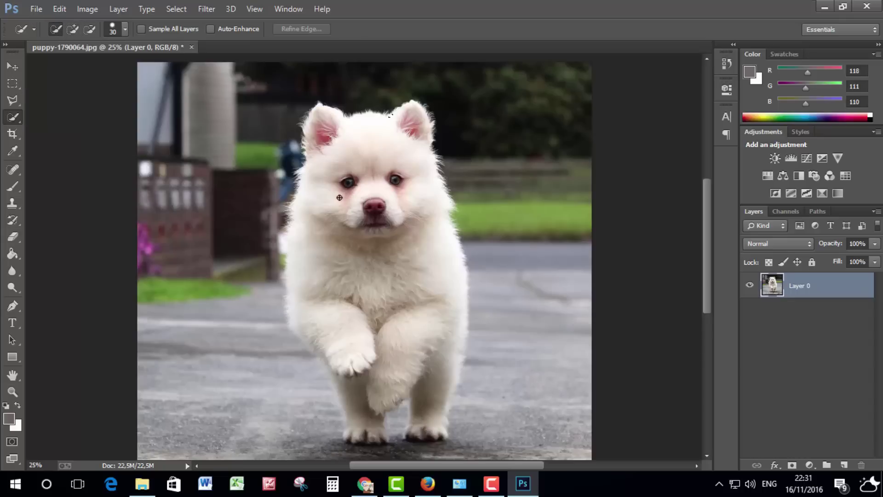
Paint a trial head selection, clear it, then paint from the right ear down the puppy's side
drag(339, 197, 402, 159)
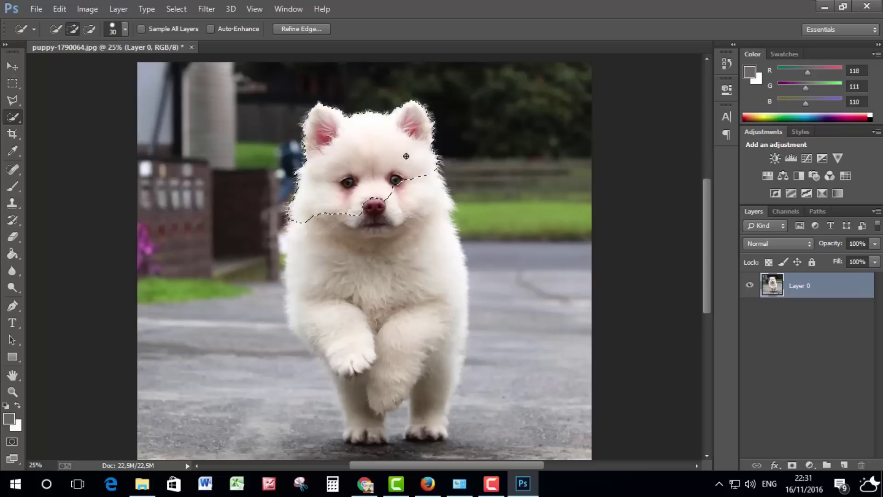
key(ctrl+d)
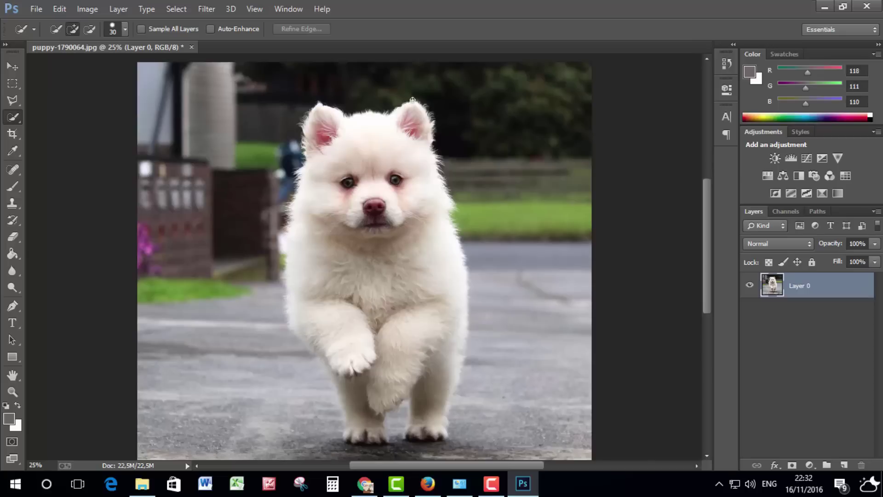
mouse_move(414, 105)
mouse_down()
mouse_move(406, 147)
mouse_move(328, 183)
mouse_move(306, 216)
mouse_move(292, 277)
mouse_move(316, 336)
mouse_up()
Zoom to 66.7% and refine the selection along the fur on the puppy's left side
key(ctrl+plus)
key(ctrl+plus)
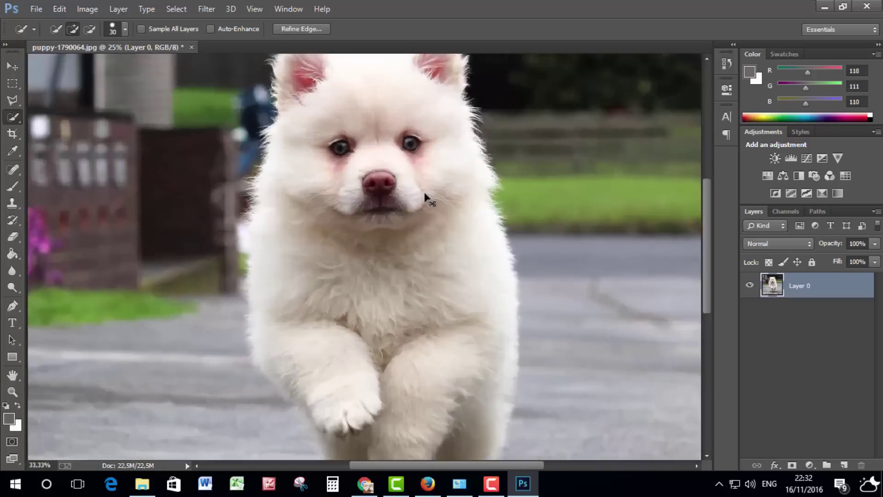
key(ctrl+plus)
drag(164, 154, 324, 283)
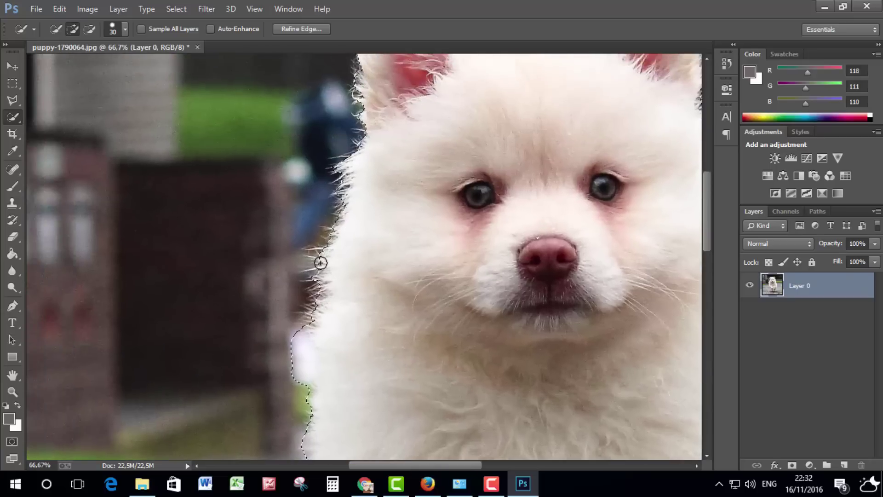
drag(312, 258, 310, 301)
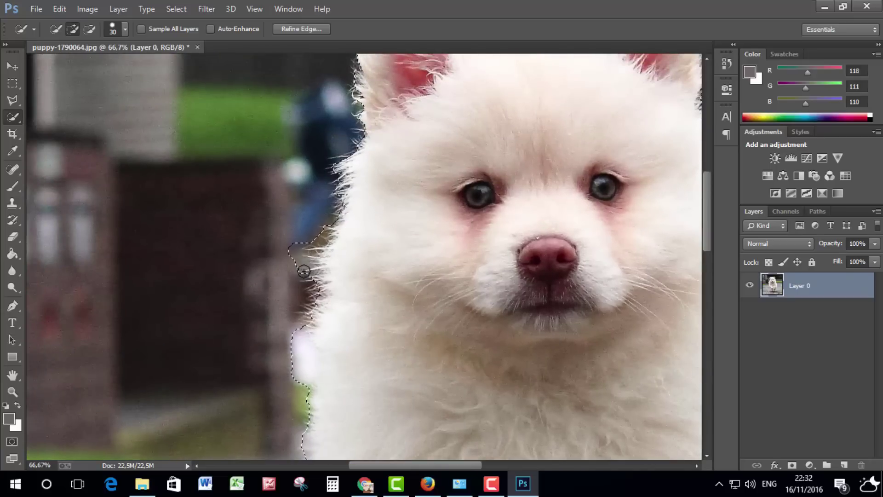
click(310, 301)
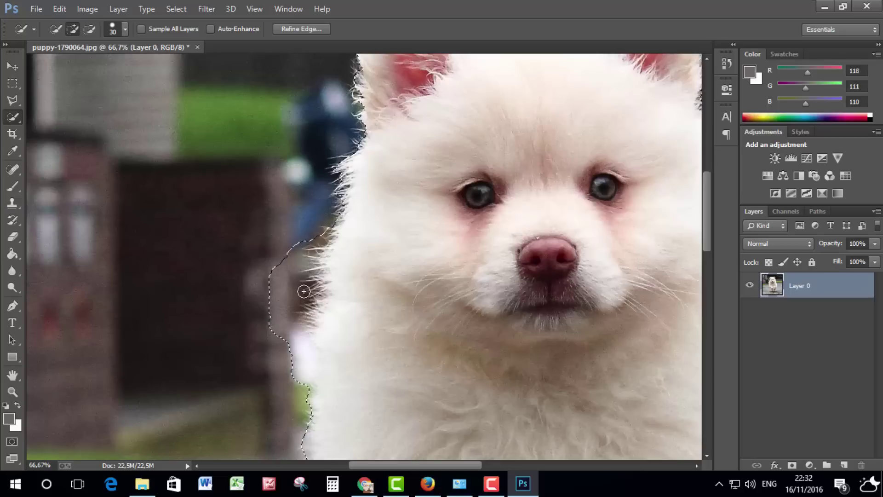
alt+click(329, 276)
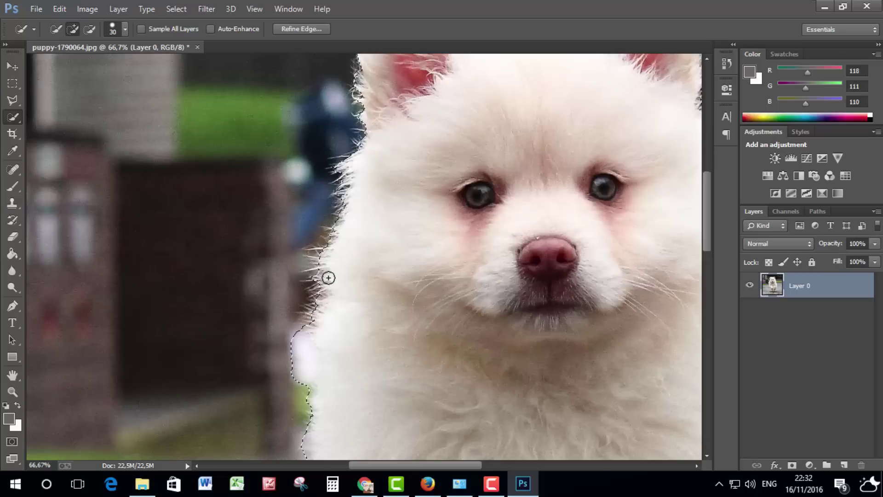
drag(315, 256, 319, 298)
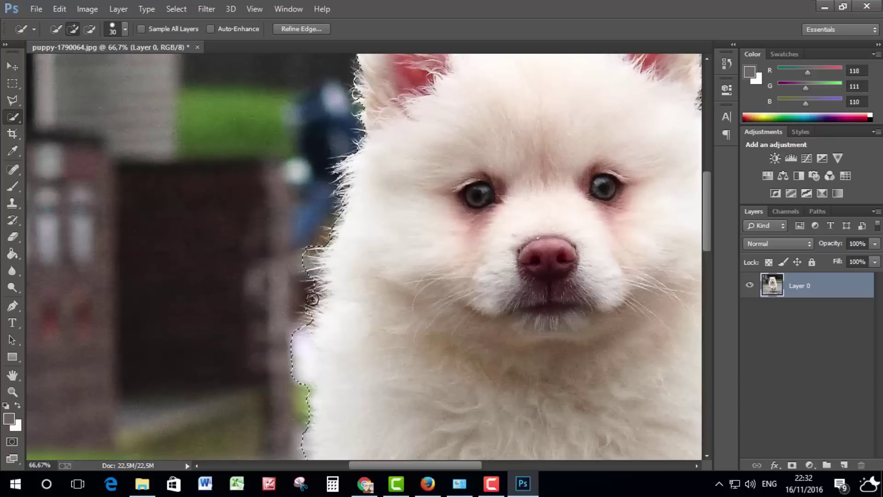
drag(319, 297, 302, 290)
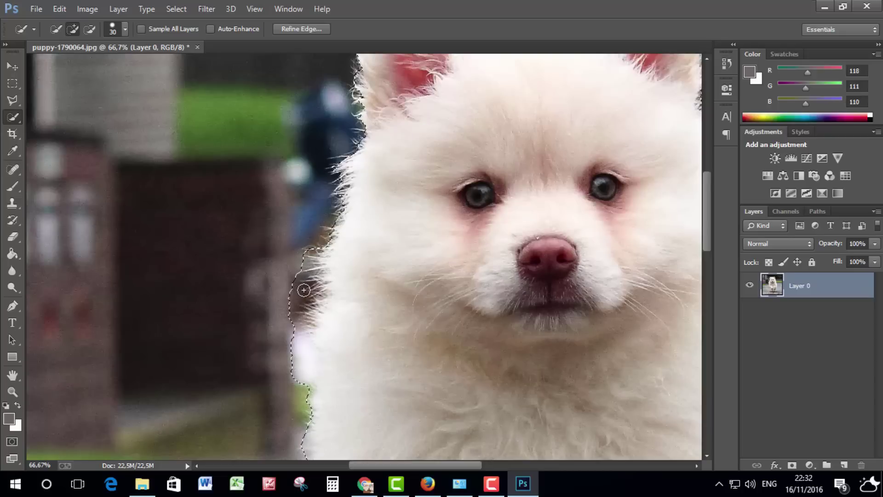
alt+click(305, 288)
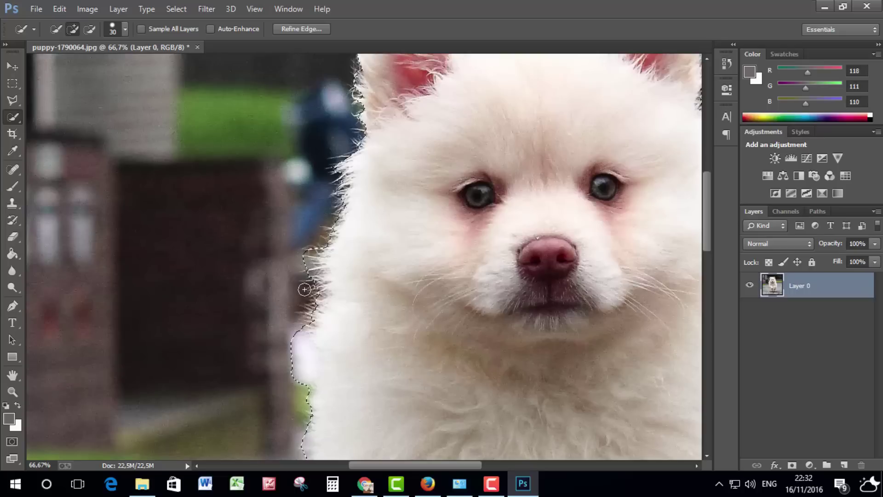
Add both ears to the selection, subtracting the background beside the left ear
drag(392, 168, 351, 288)
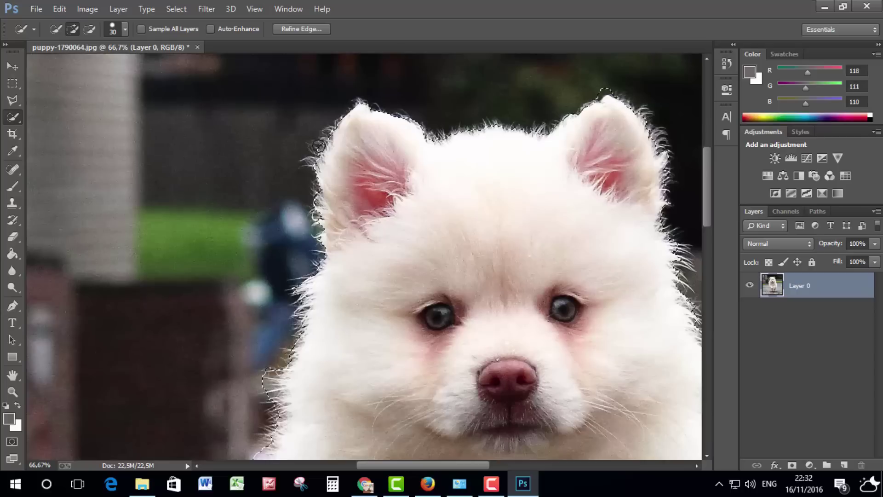
mouse_move(316, 150)
mouse_down()
mouse_move(327, 132)
mouse_move(307, 165)
mouse_up()
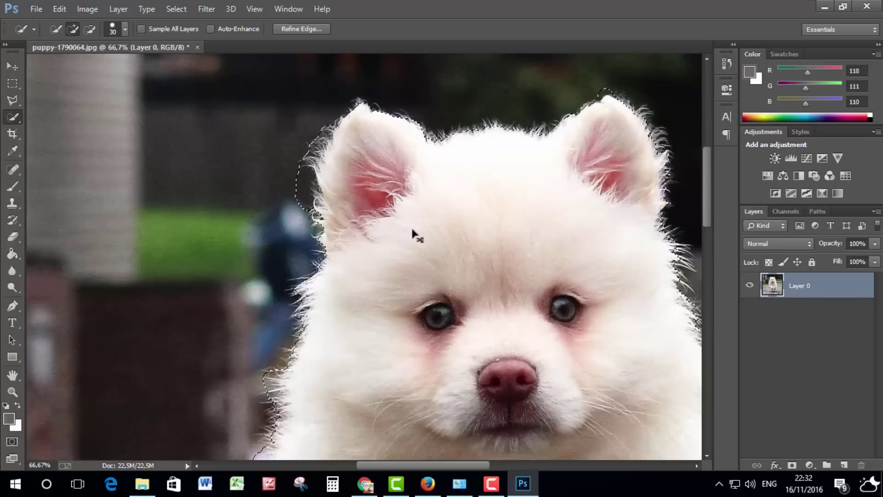
mouse_move(317, 164)
mouse_down()
mouse_move(317, 147)
mouse_move(314, 184)
mouse_up()
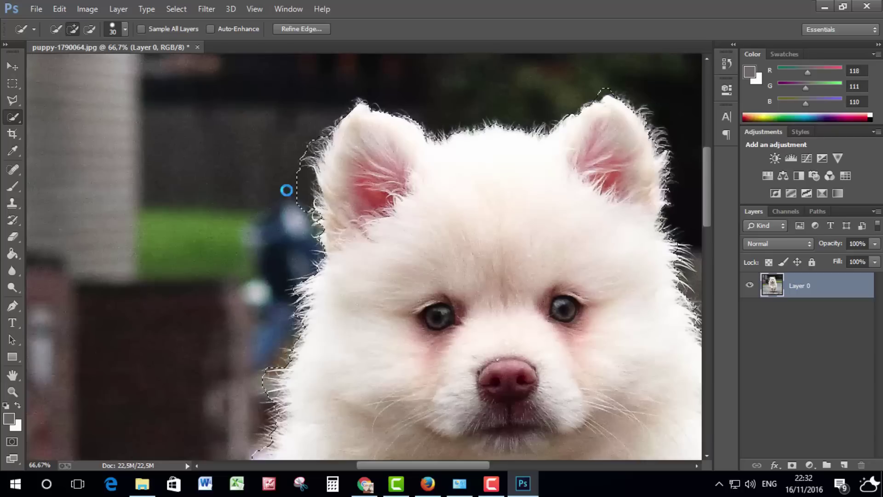
click(90, 30)
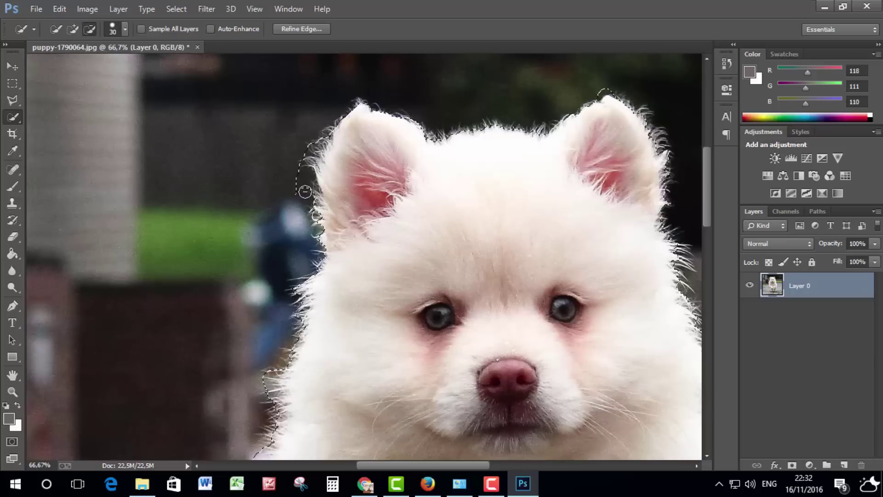
drag(305, 192, 304, 179)
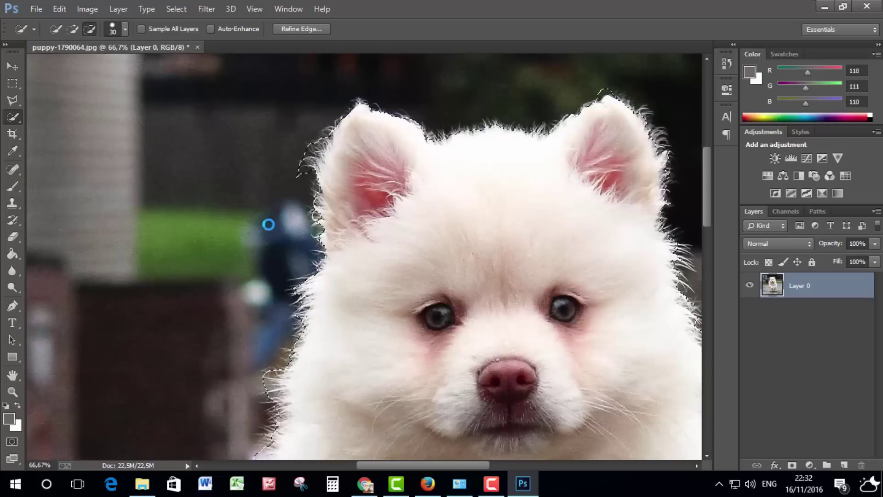
click(73, 29)
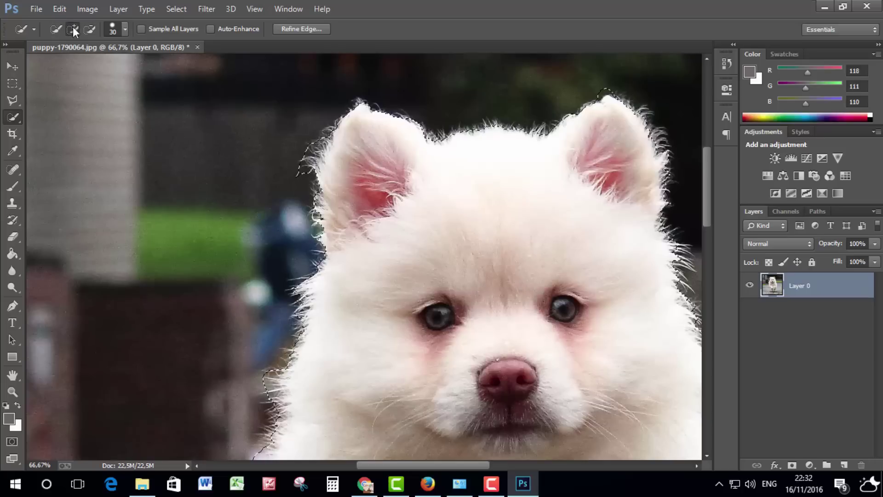
drag(652, 139, 675, 314)
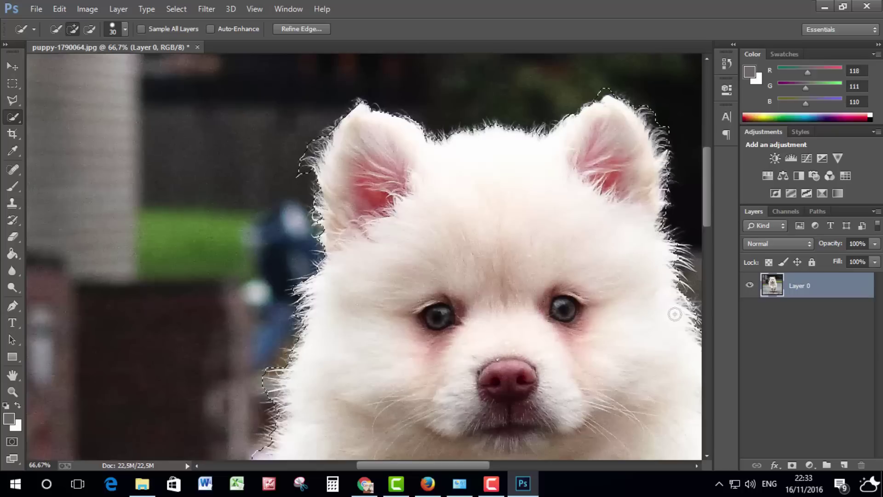
At 50% zoom, paint the selection over the chest, both legs and paws down to the ground
key(ctrl+minus)
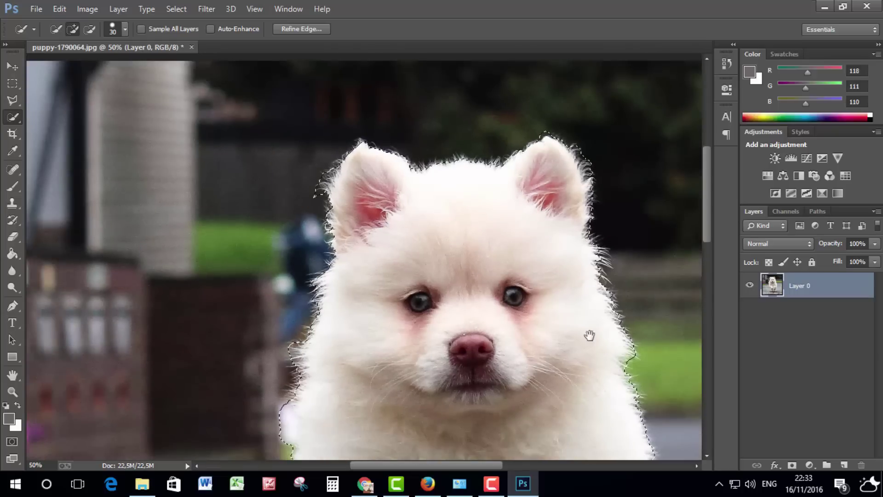
drag(590, 335, 545, 143)
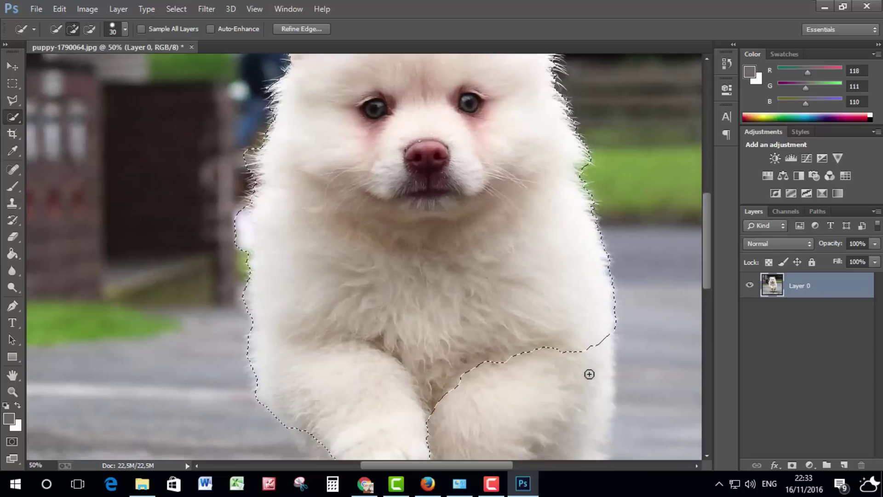
drag(589, 374, 435, 441)
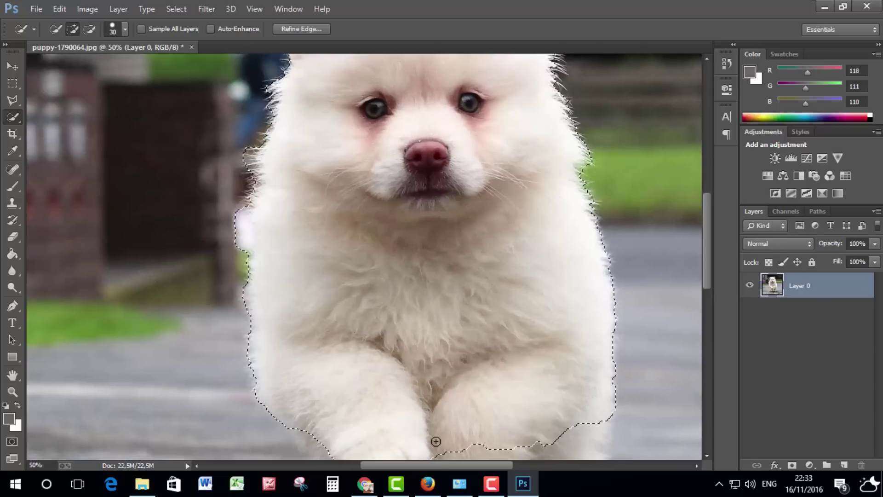
drag(387, 236, 404, 178)
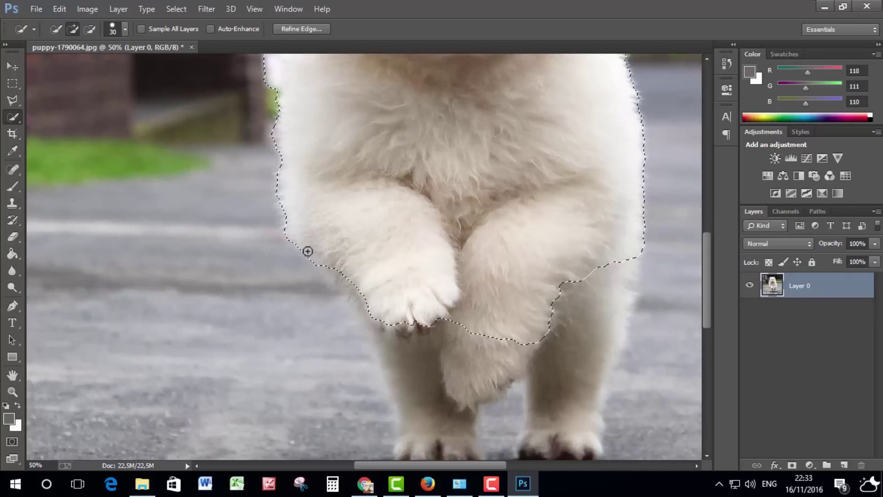
drag(308, 251, 344, 288)
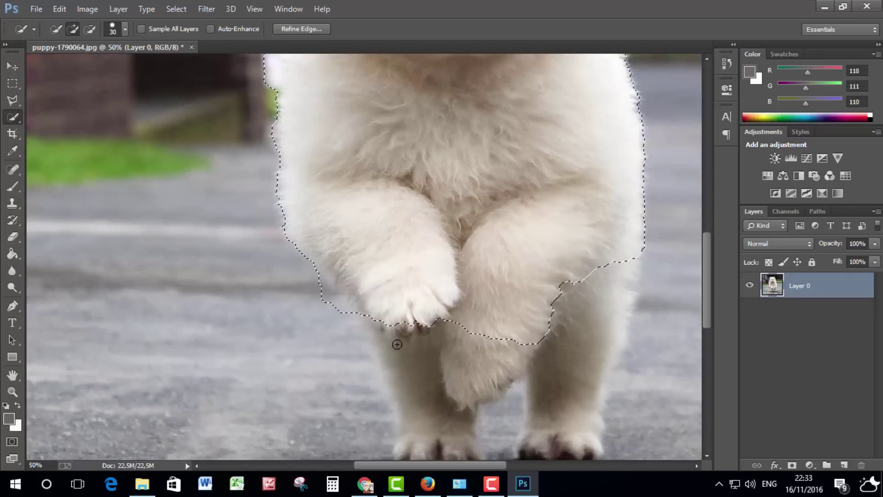
mouse_move(397, 344)
mouse_down()
mouse_move(479, 438)
mouse_move(611, 448)
mouse_up()
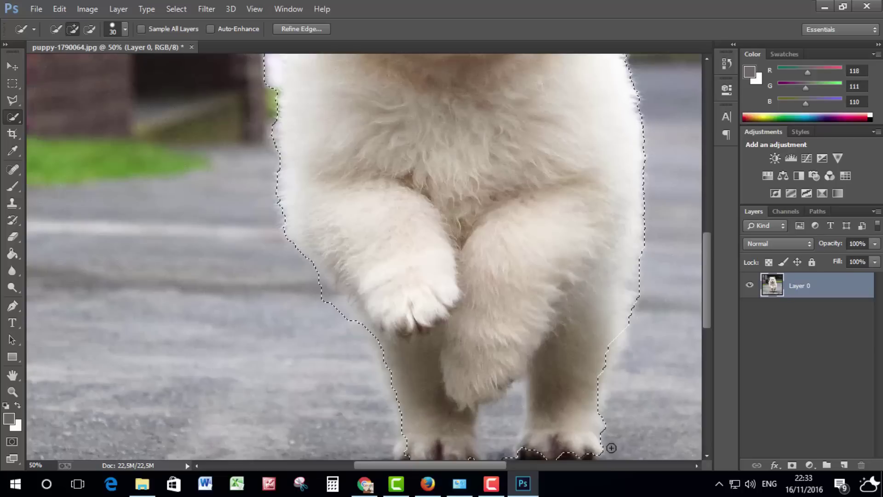
drag(611, 448, 629, 348)
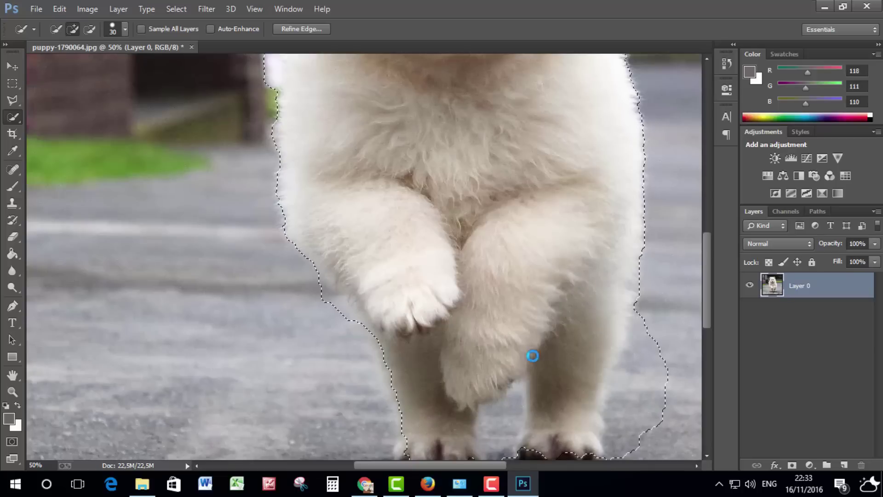
scroll(533, 242, down, 4)
scroll(536, 244, down, 1)
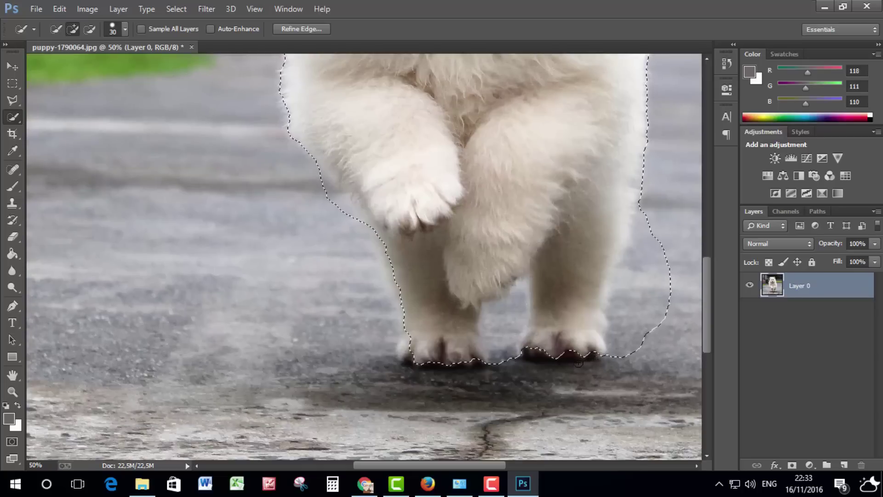
mouse_move(579, 363)
mouse_down()
mouse_move(414, 365)
mouse_move(391, 339)
mouse_move(375, 233)
mouse_up()
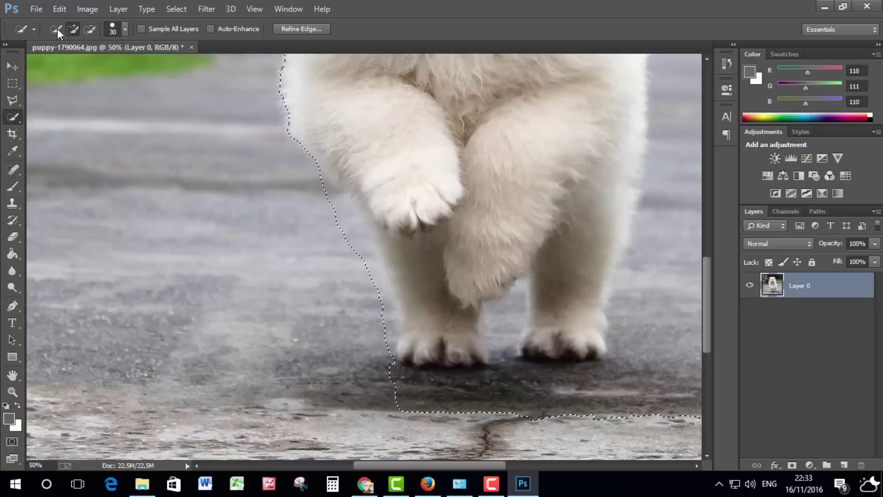
In Subtract mode, remove the pavement under the front paw, beside the left leg, and between the paws
click(89, 29)
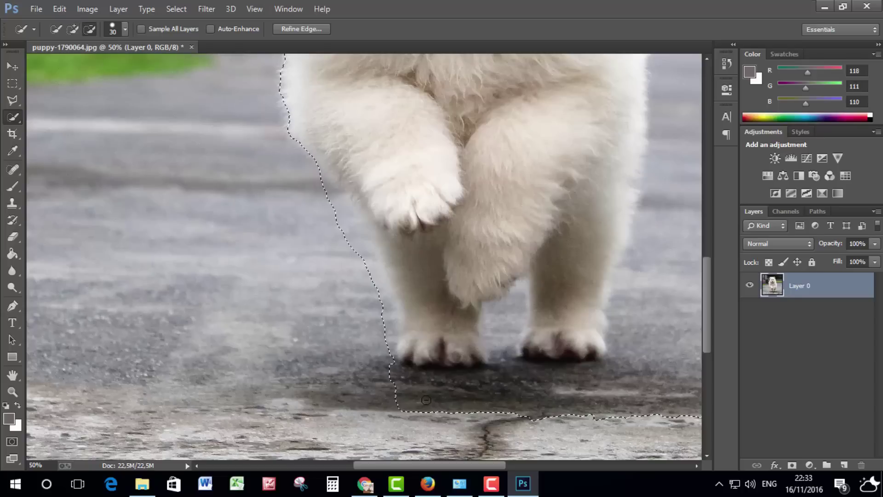
drag(426, 400, 392, 399)
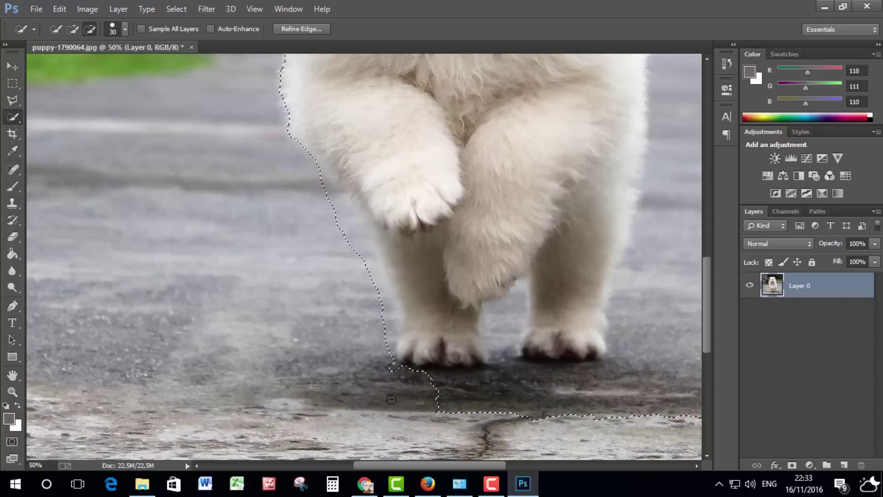
drag(388, 359, 325, 187)
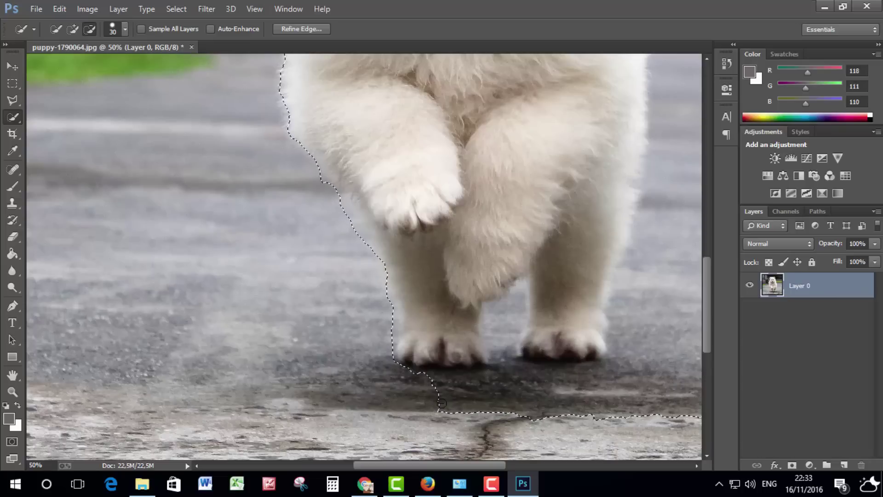
mouse_move(442, 403)
mouse_down()
mouse_move(431, 382)
mouse_move(496, 395)
mouse_up()
drag(561, 387, 512, 381)
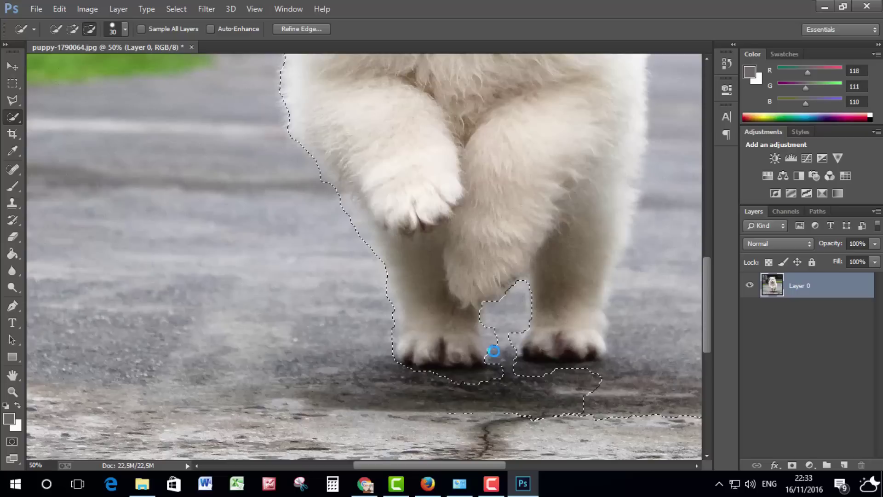
drag(493, 351, 498, 368)
Trim the background between the legs, below the right paw, and at lower right from the selection
click(493, 330)
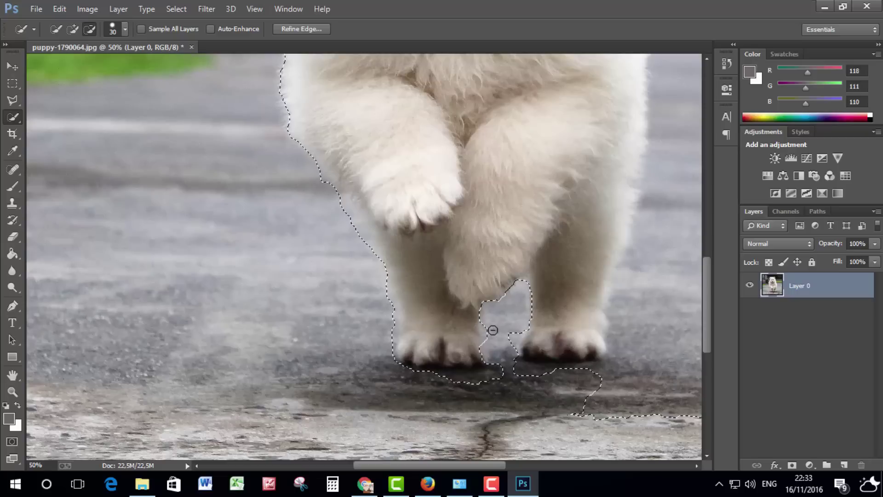
drag(493, 330, 494, 342)
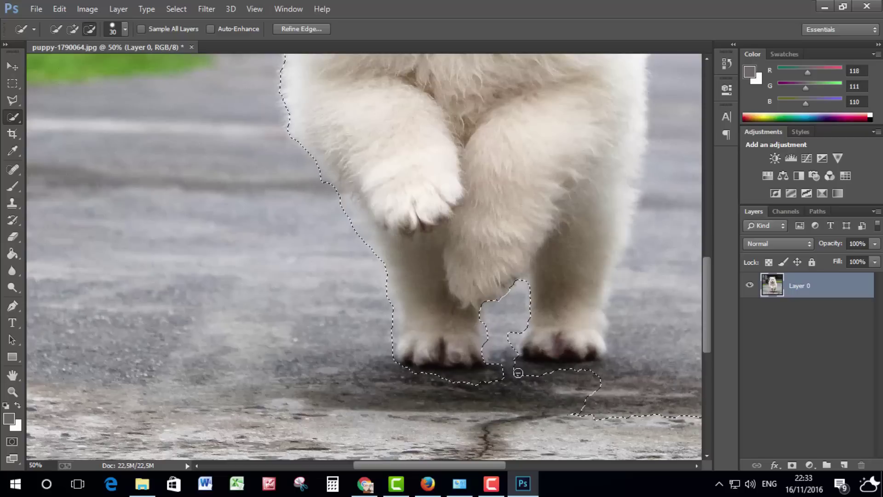
mouse_move(518, 373)
mouse_down()
mouse_move(540, 371)
mouse_move(493, 390)
mouse_up()
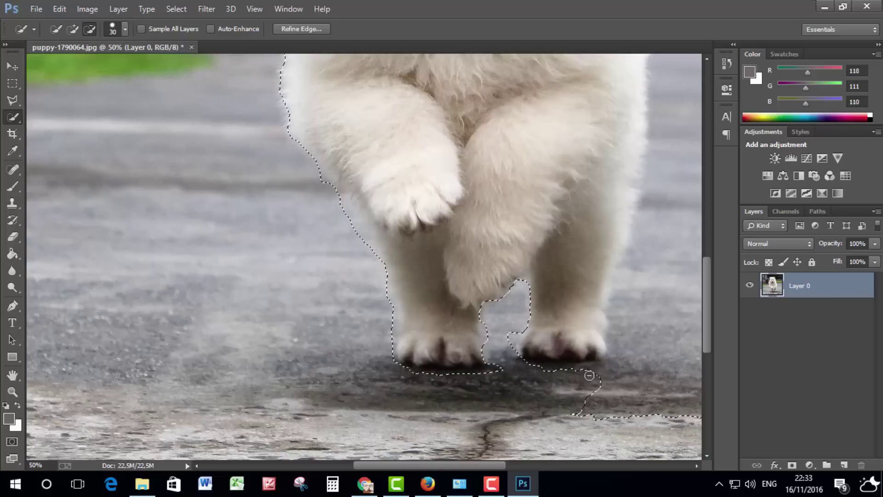
drag(635, 373, 581, 421)
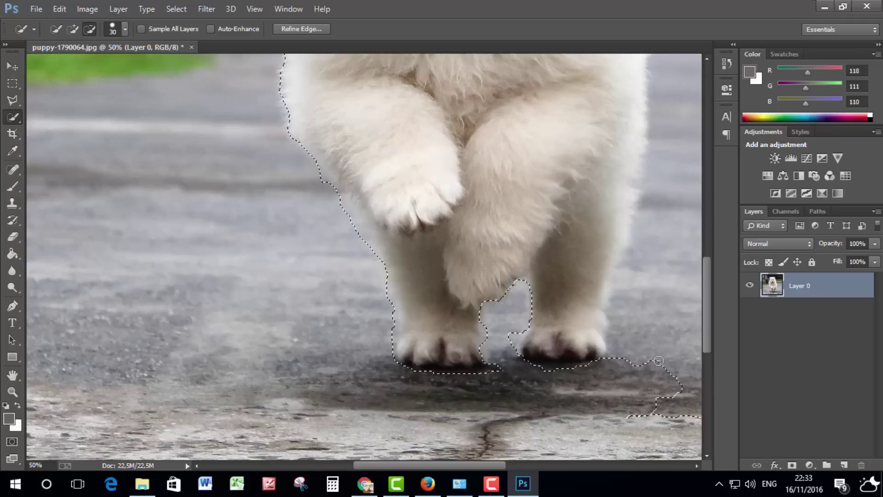
drag(647, 409, 417, 395)
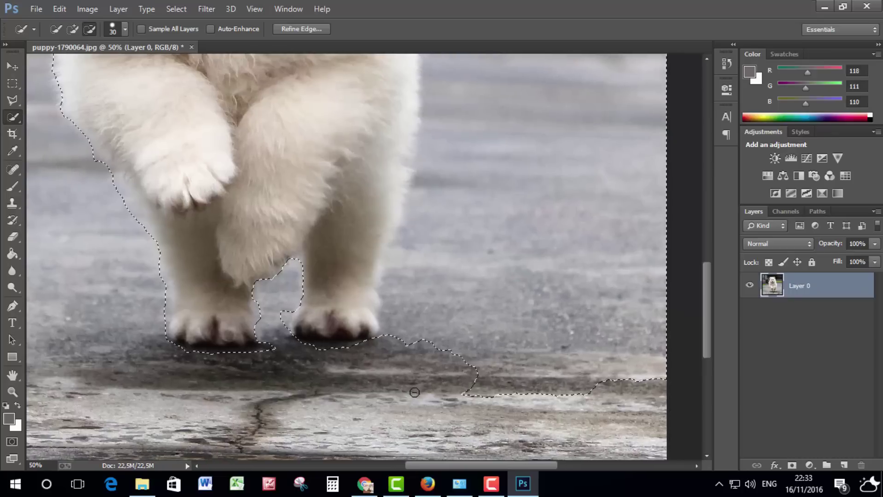
mouse_move(419, 367)
mouse_down()
mouse_move(457, 173)
mouse_move(480, 164)
mouse_up()
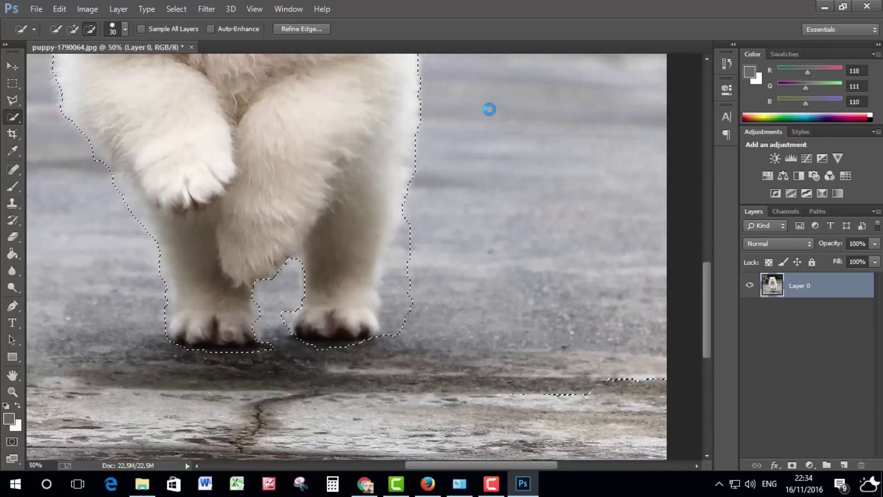
Tighten the outline at the right paw, adding back the right leg edge and removing small ground bumps
drag(487, 109, 429, 351)
scroll(475, 192, down, 2)
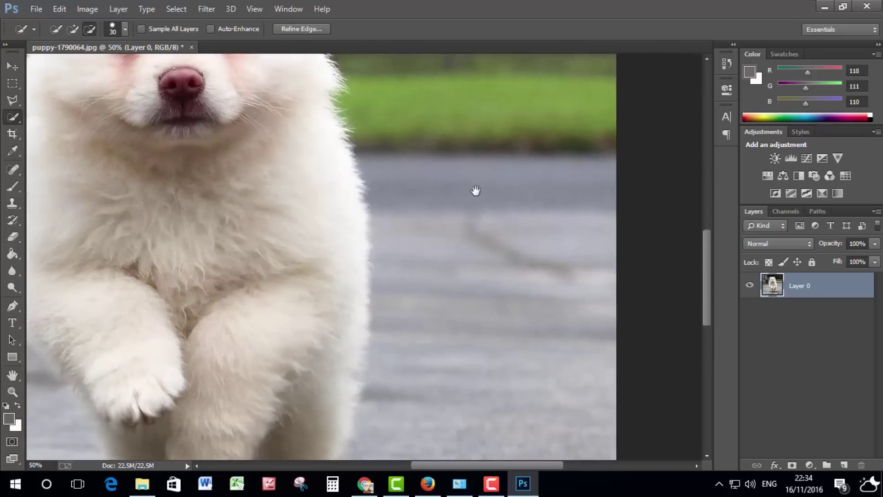
scroll(434, 330, down, 5)
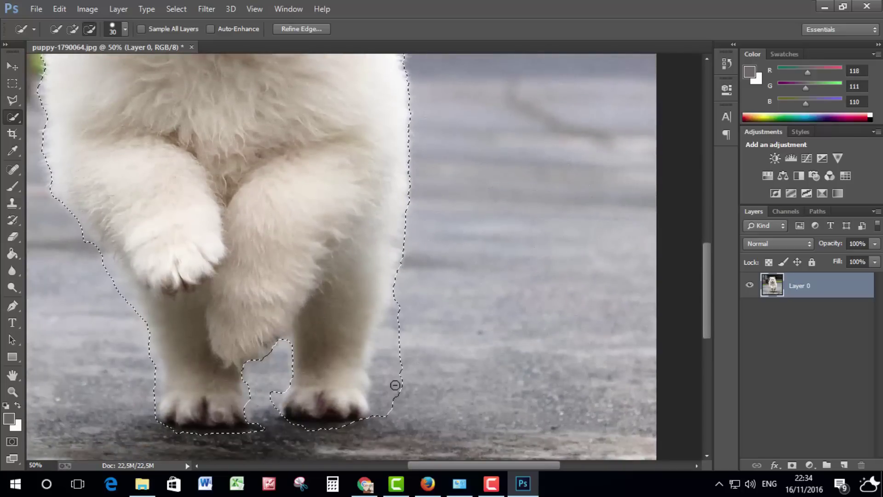
mouse_move(395, 386)
mouse_down()
mouse_move(398, 356)
mouse_move(382, 385)
mouse_up()
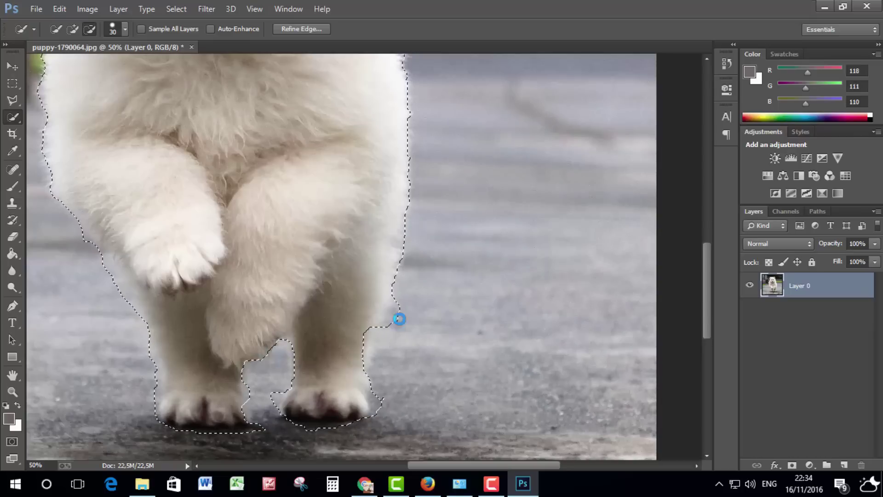
click(73, 29)
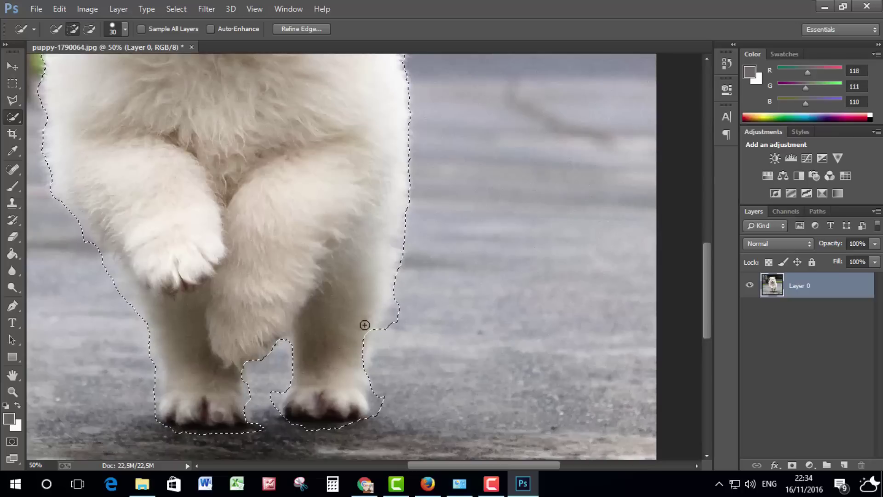
drag(369, 347, 367, 359)
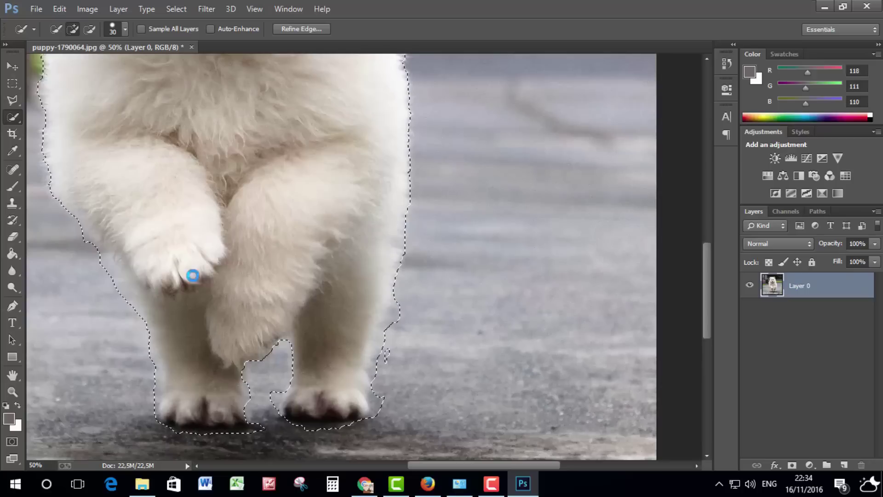
click(89, 28)
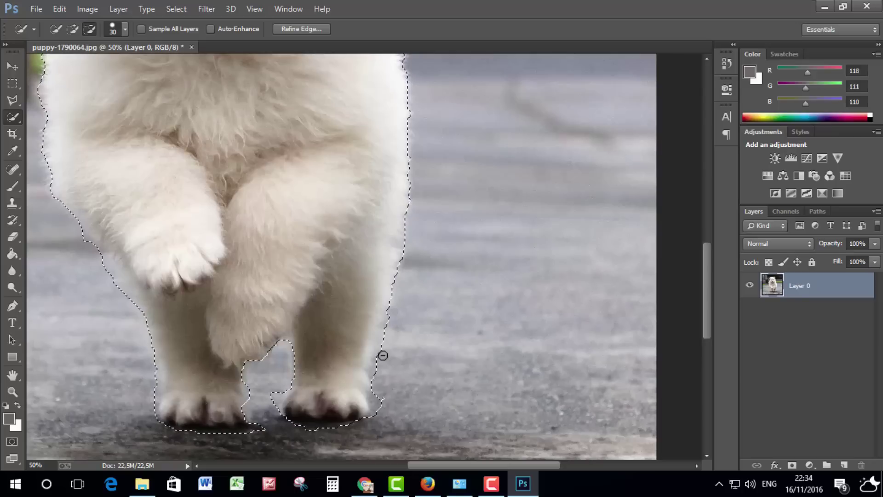
drag(383, 355, 411, 350)
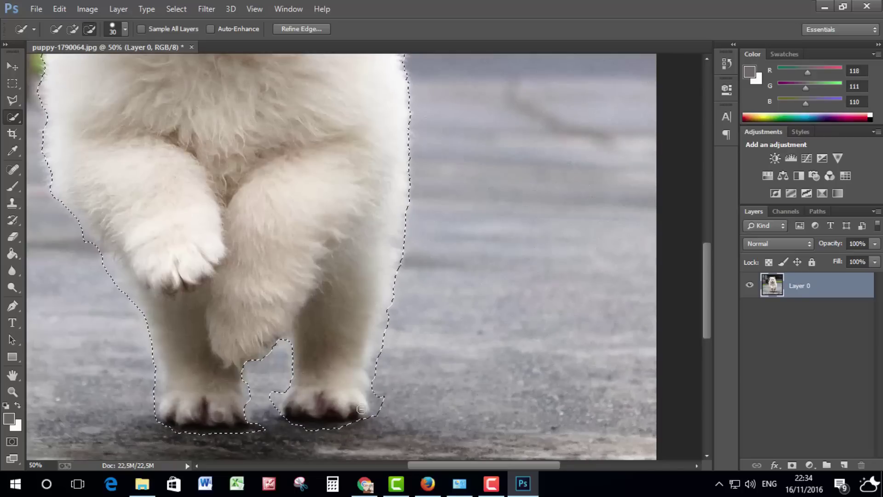
drag(380, 406, 379, 409)
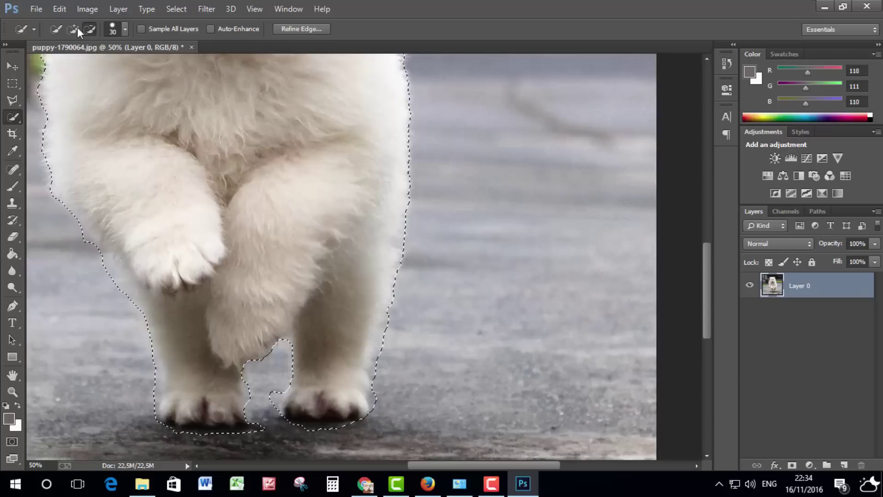
Open Refine Edge with the puppy previewed on white, the dialog moved aside, and the view zoomed out
click(322, 30)
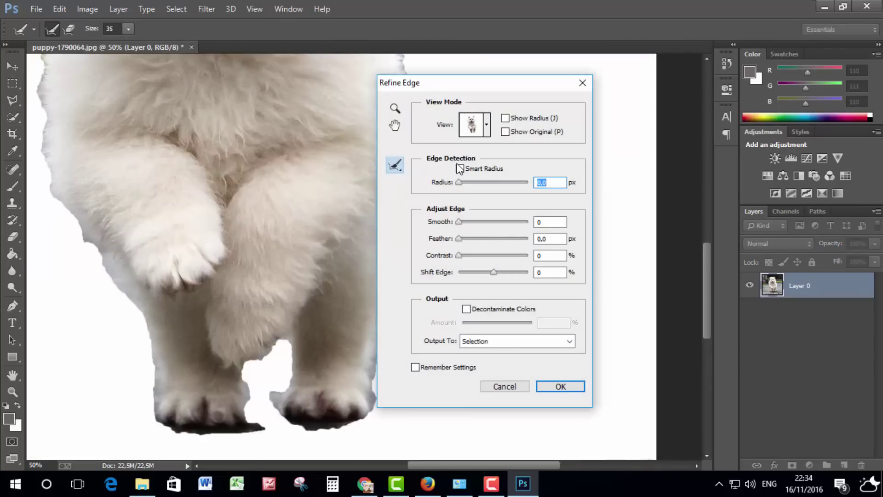
drag(531, 95, 619, 145)
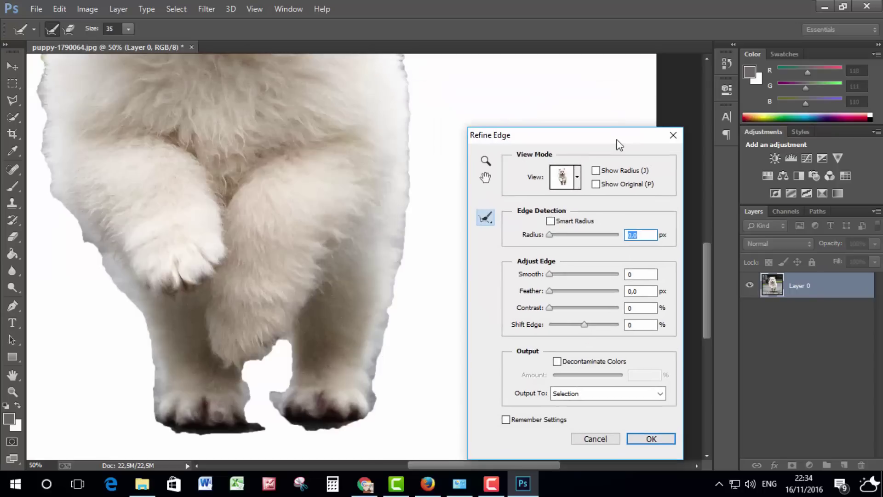
key(ctrl+minus)
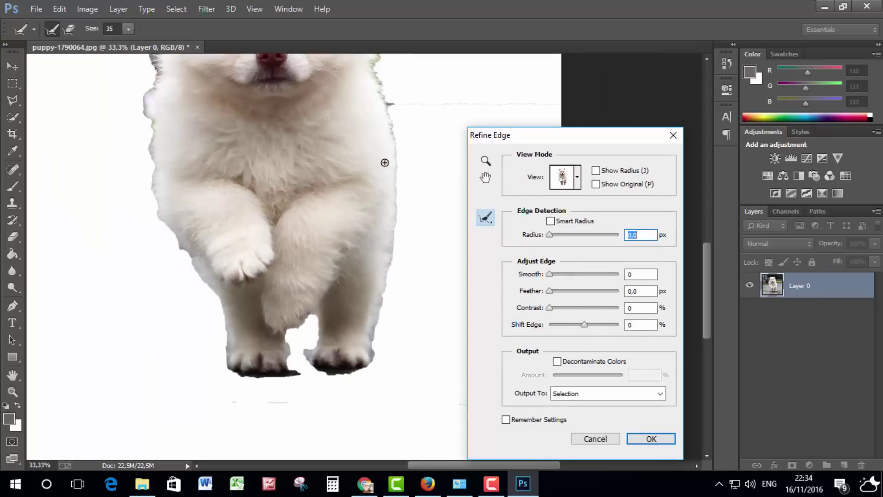
key(x)
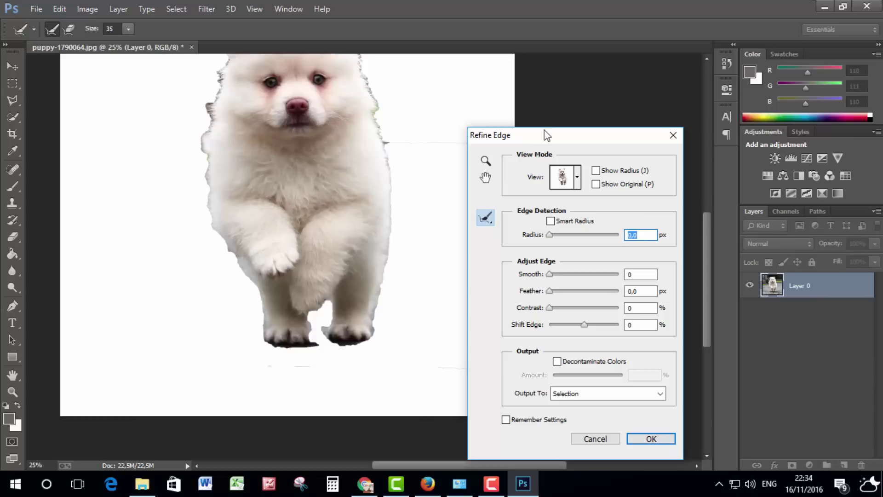
drag(544, 130, 535, 140)
drag(430, 119, 414, 197)
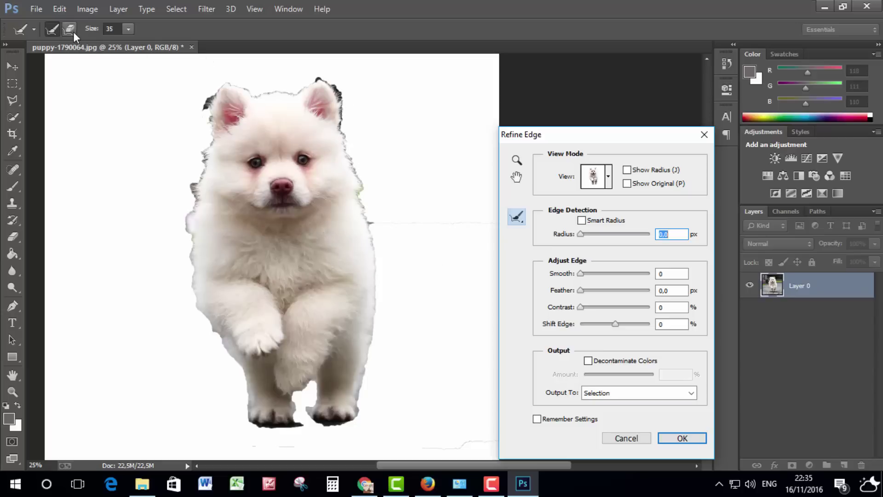
Set the Refine Radius brush size to 80
click(129, 29)
click(158, 42)
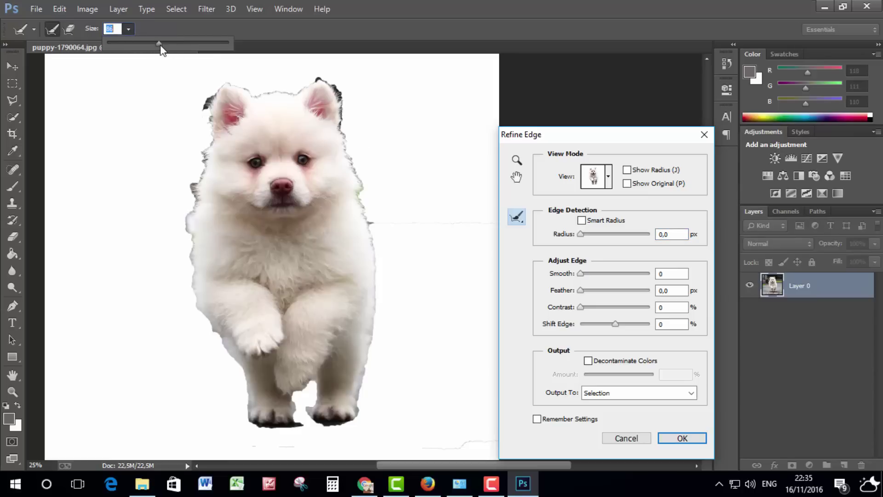
drag(160, 46, 157, 46)
Paint the refine brush along the puppy's right side and around its right ear
key(ctrl+plus)
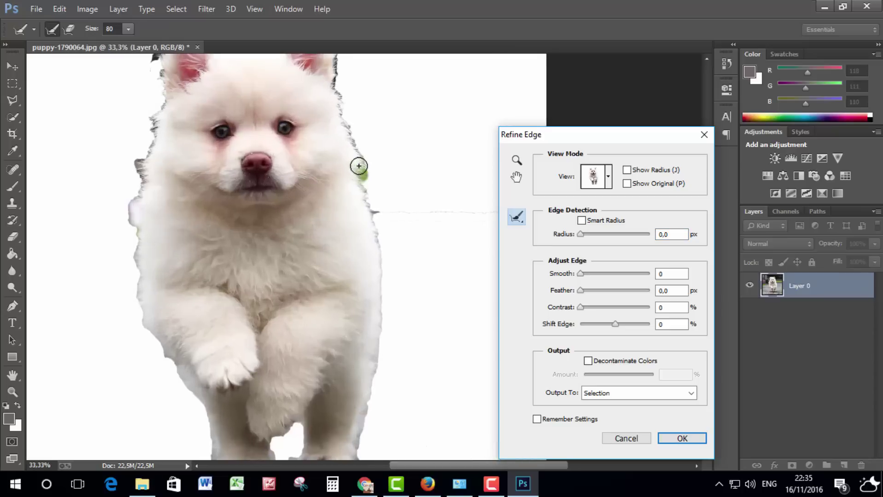
mouse_move(358, 166)
mouse_down()
mouse_move(326, 128)
mouse_move(373, 232)
mouse_move(363, 291)
mouse_up()
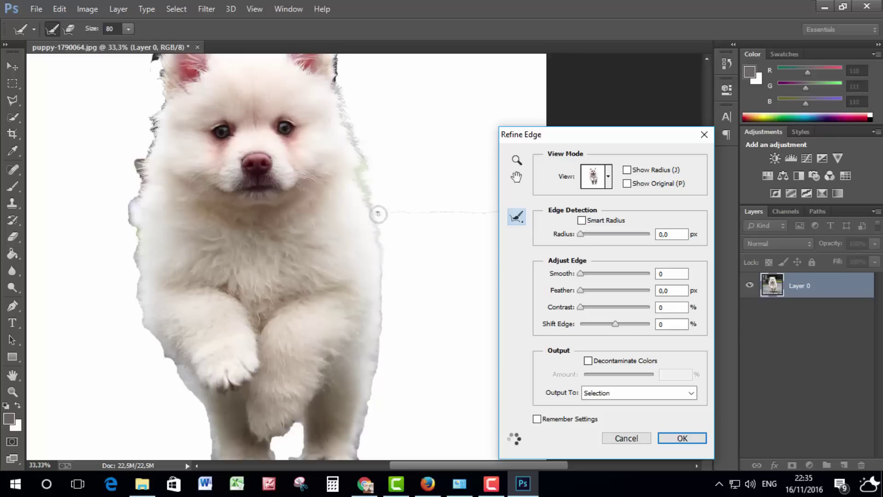
drag(367, 189, 358, 150)
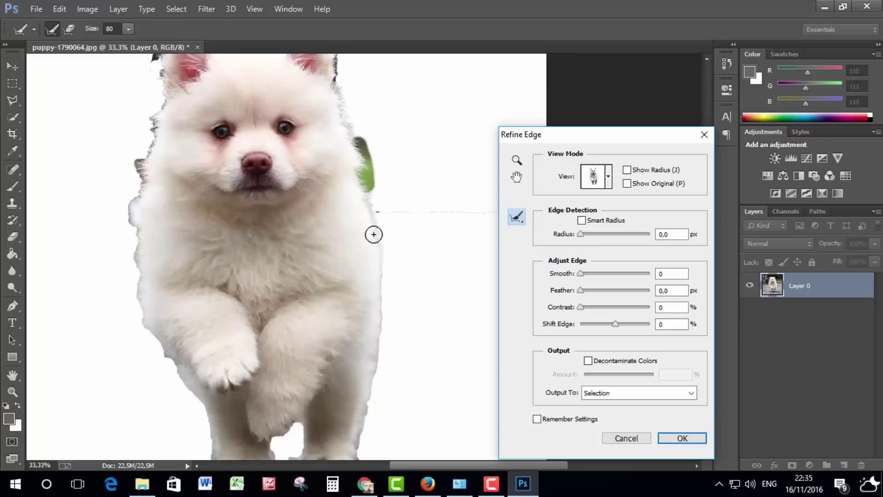
drag(373, 235, 381, 251)
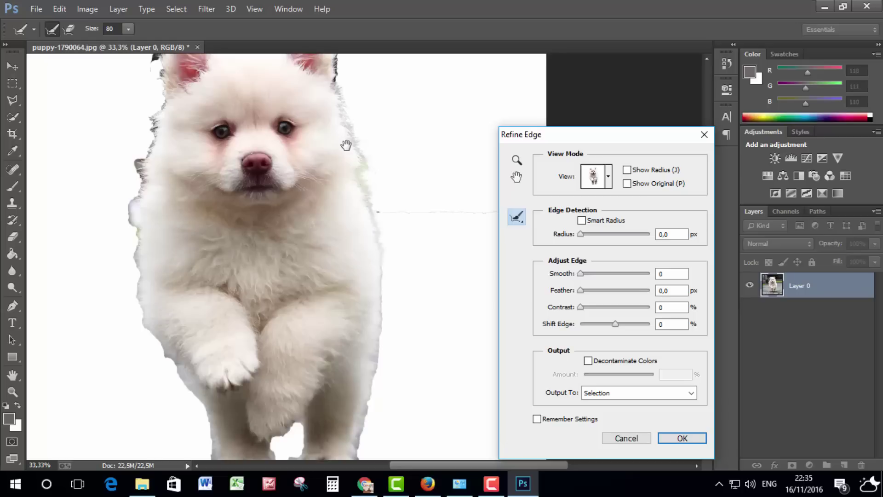
mouse_move(346, 146)
mouse_down()
mouse_move(346, 261)
mouse_move(320, 140)
mouse_move(299, 136)
mouse_up()
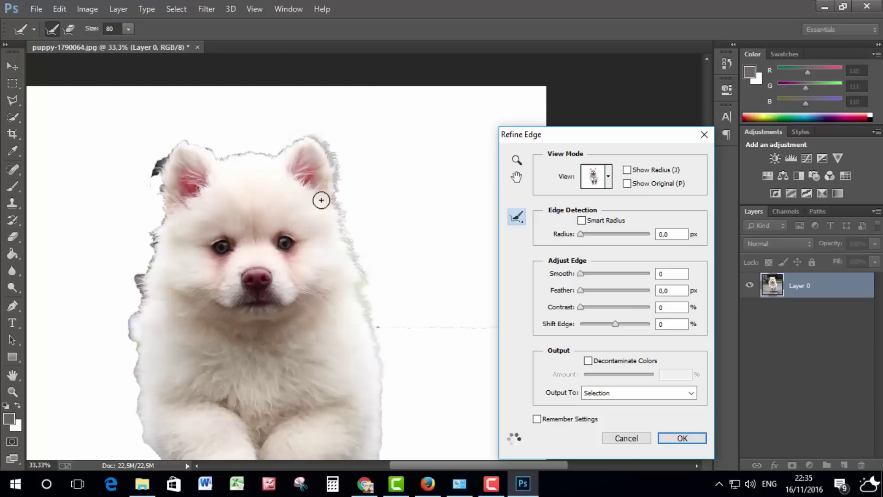
mouse_move(341, 220)
mouse_down()
mouse_move(303, 136)
mouse_move(232, 153)
mouse_move(154, 198)
mouse_up()
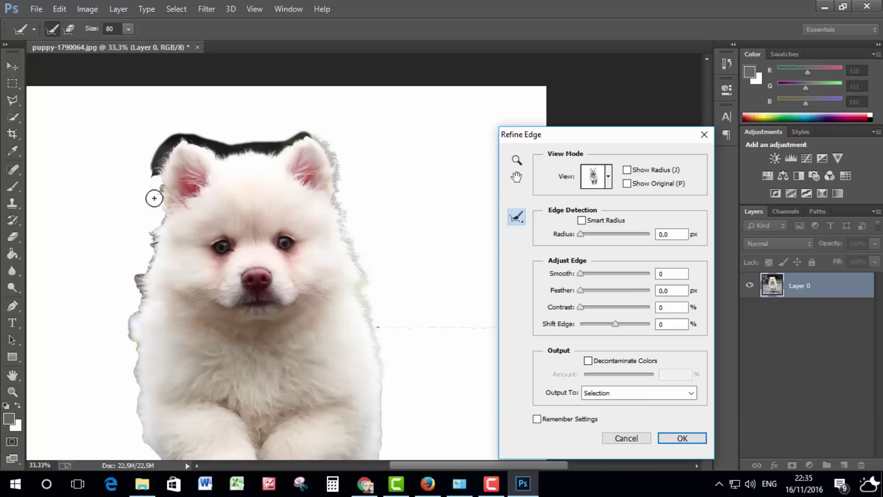
Refine the fur over the head and down the left edge, Alt-erasing excess at upper left
mouse_move(154, 198)
mouse_down()
mouse_move(166, 173)
mouse_move(136, 292)
mouse_up()
mouse_move(161, 156)
mouse_down()
mouse_move(131, 324)
mouse_move(131, 354)
mouse_move(140, 371)
mouse_move(152, 371)
mouse_up()
mouse_move(179, 147)
mouse_down()
mouse_move(174, 138)
mouse_move(122, 341)
mouse_move(147, 443)
mouse_up()
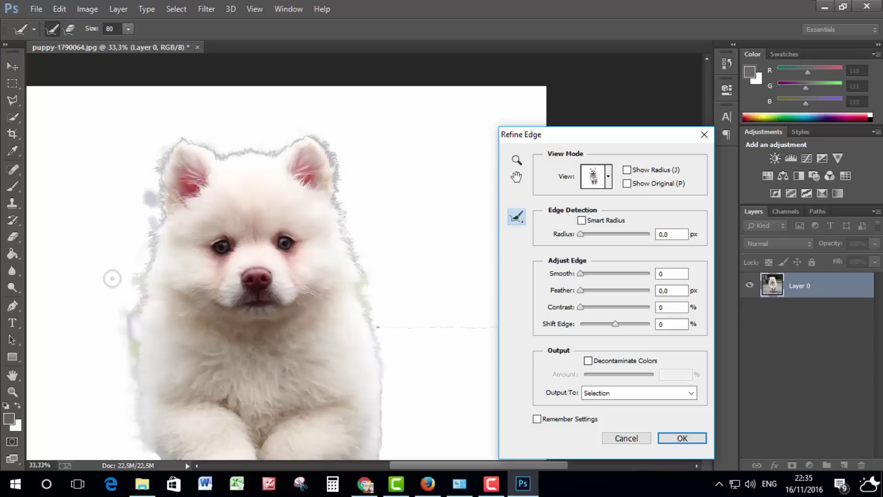
mouse_move(147, 238)
mouse_down()
mouse_move(92, 157)
mouse_move(143, 124)
mouse_up()
mouse_move(106, 158)
mouse_down()
mouse_move(123, 172)
mouse_move(136, 330)
mouse_move(198, 383)
mouse_up()
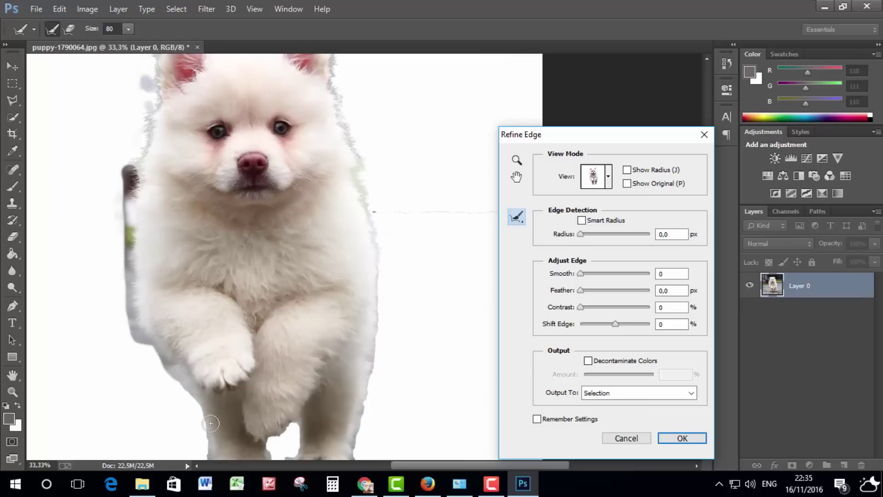
mouse_move(211, 424)
mouse_down()
mouse_move(157, 362)
mouse_move(134, 209)
mouse_up()
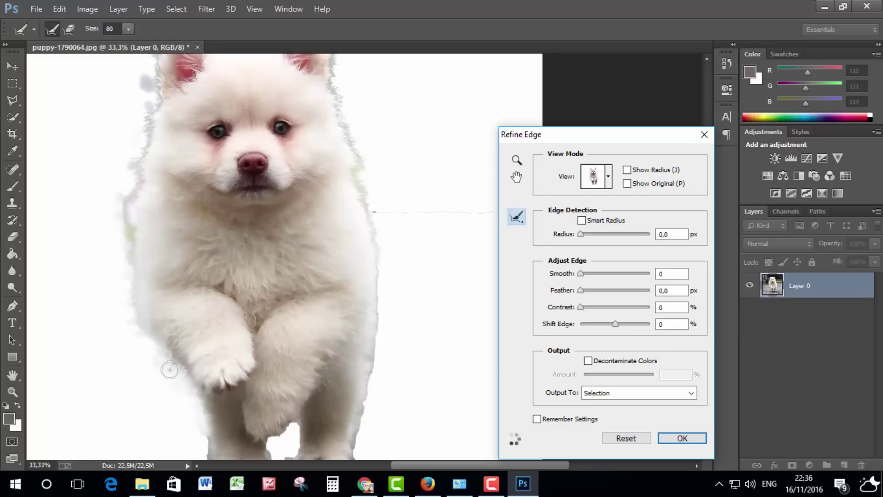
key(alt)
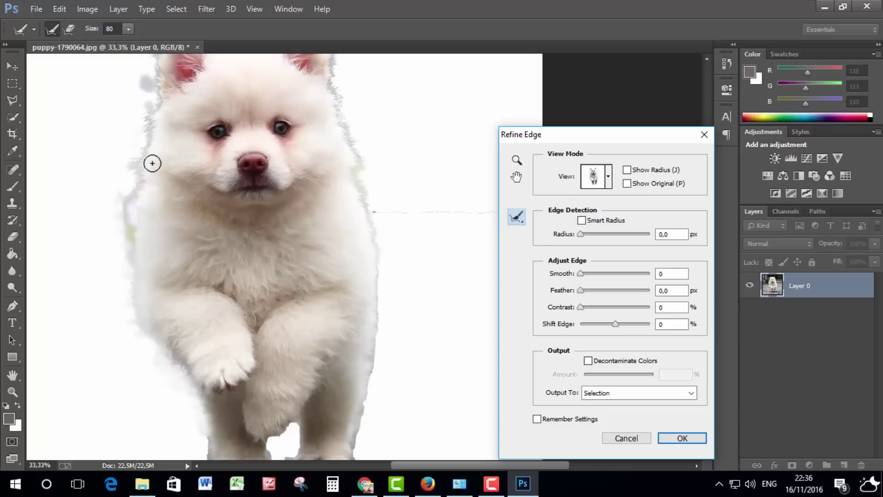
drag(127, 131, 146, 150)
mouse_move(134, 229)
mouse_down()
mouse_move(131, 302)
mouse_move(120, 163)
mouse_up()
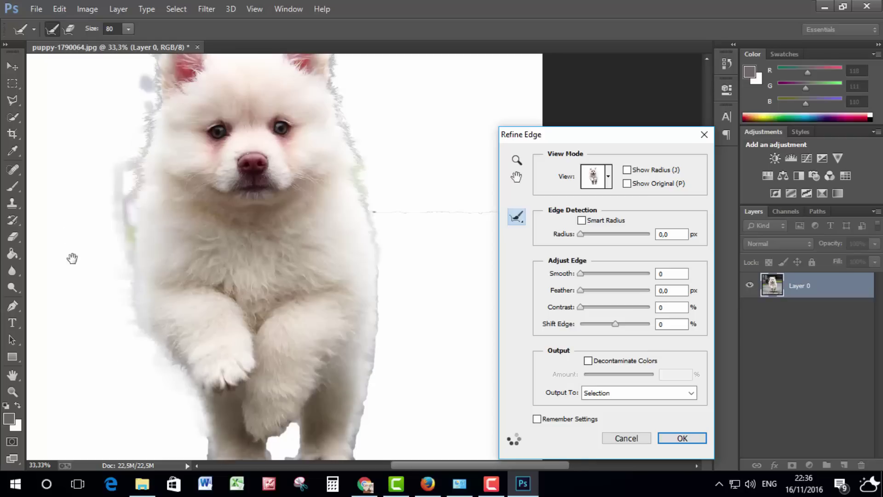
Refine the edge along the left leg, around the bottom of the paw, and below the paws
scroll(71, 256, down, 4)
mouse_move(134, 235)
mouse_down()
mouse_move(215, 295)
mouse_move(213, 332)
mouse_up()
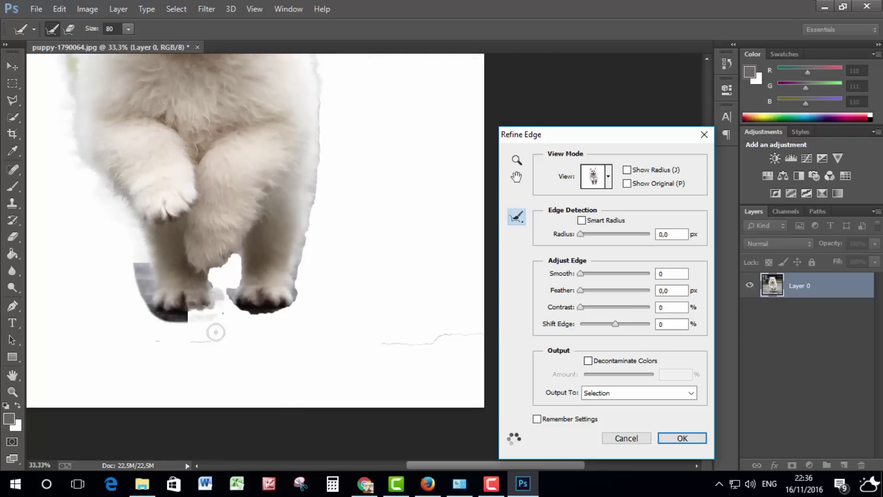
mouse_move(132, 271)
mouse_down()
mouse_move(220, 301)
mouse_move(233, 319)
mouse_up()
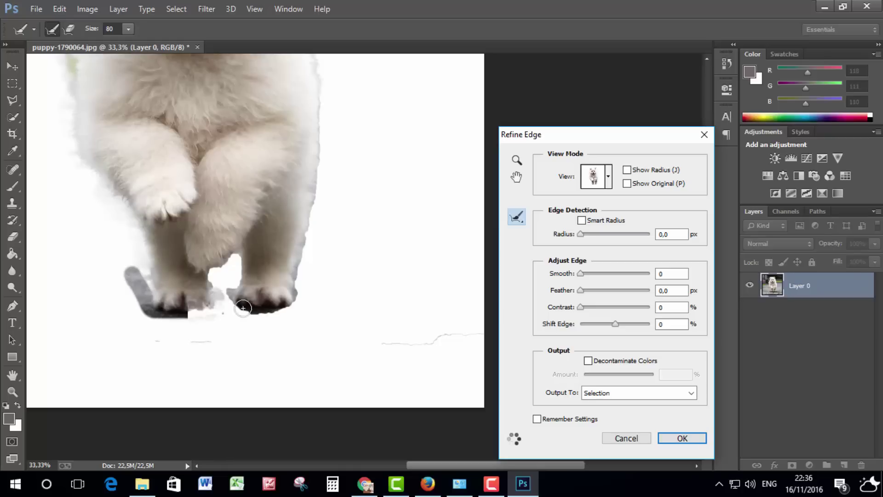
click(223, 282)
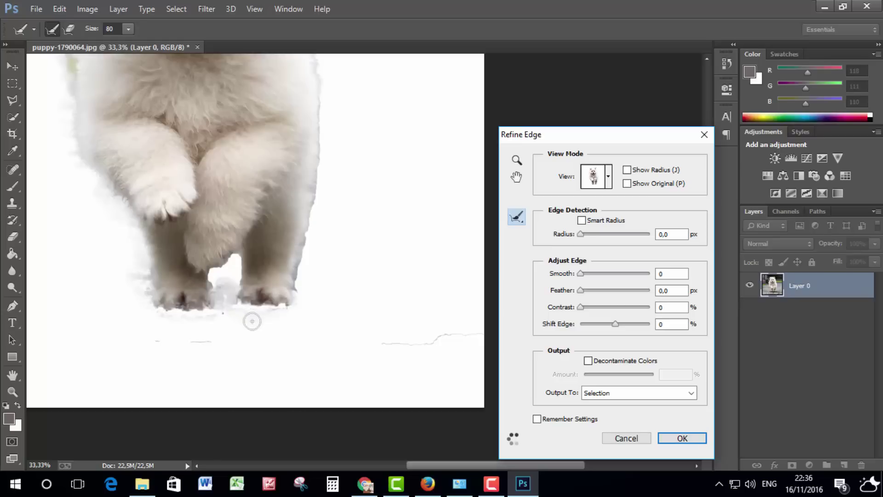
Paint refinement down the puppy's right side, over the head, and down its left flank
mouse_move(328, 303)
mouse_down()
mouse_move(281, 358)
mouse_move(289, 81)
mouse_up()
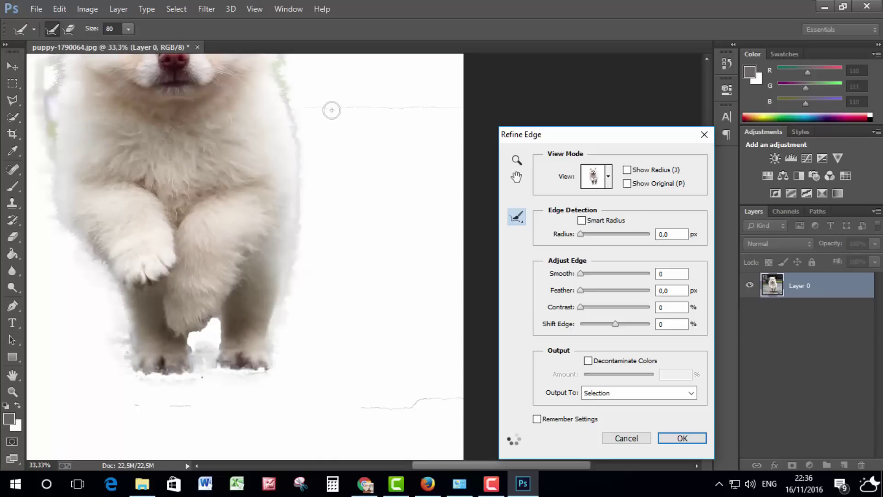
scroll(345, 215, up, 5)
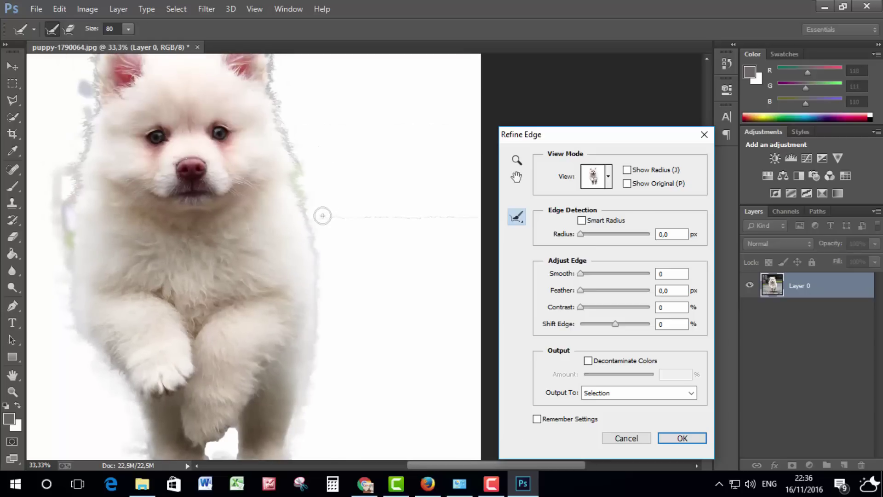
click(322, 215)
drag(296, 184, 294, 191)
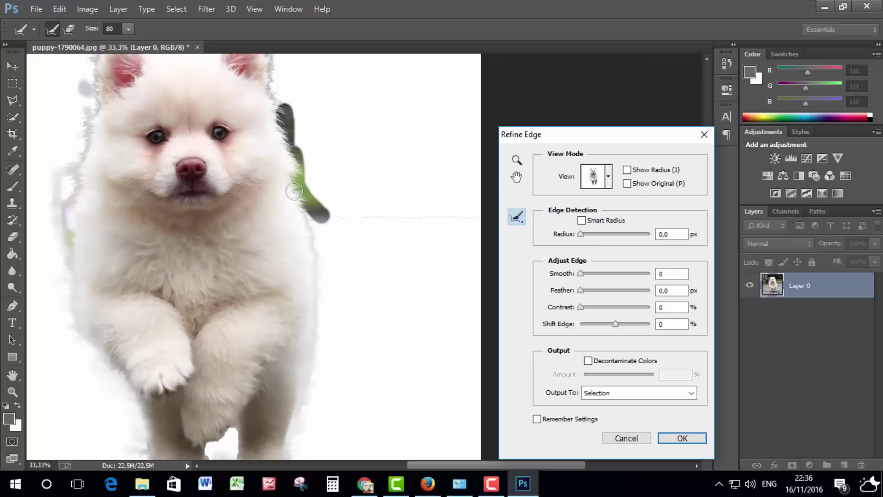
drag(296, 145, 279, 91)
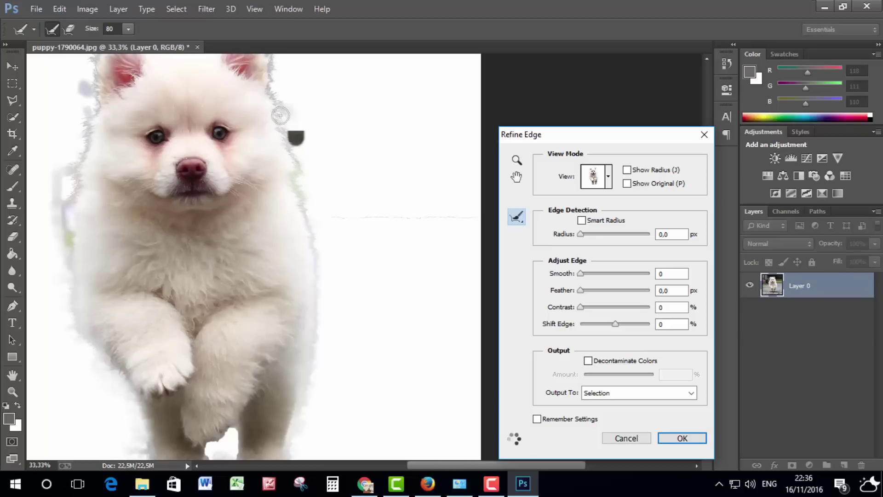
drag(319, 175, 350, 274)
click(314, 215)
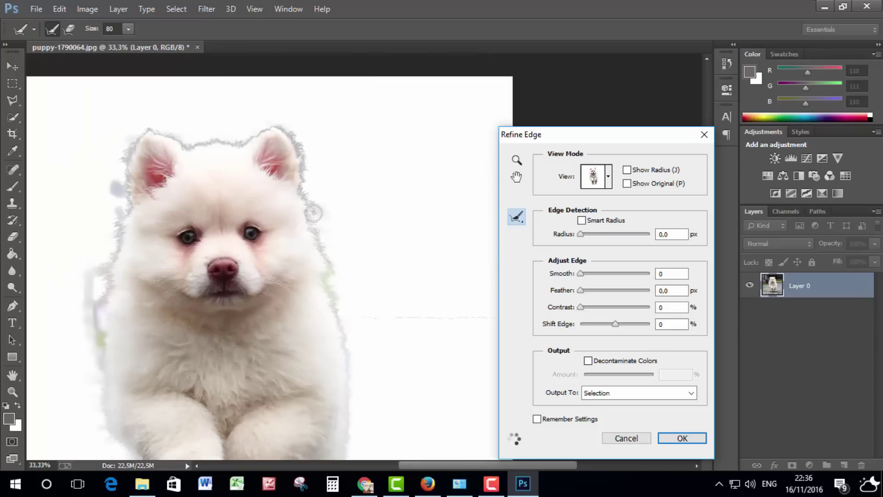
drag(294, 137, 231, 137)
drag(115, 151, 99, 355)
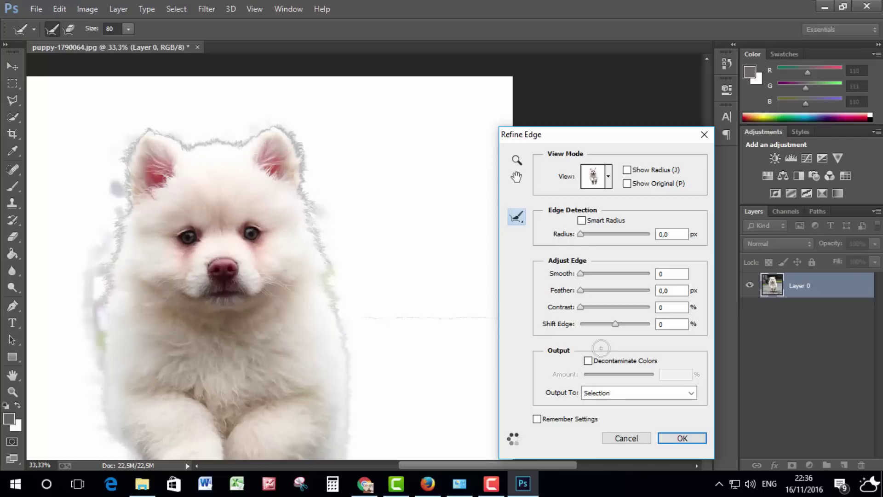
Set Refine Edge output to New Layer and apply it
click(601, 397)
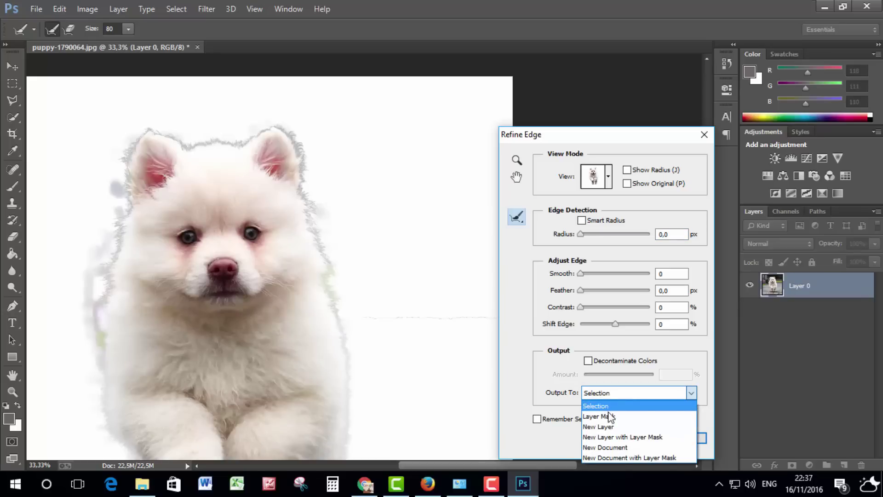
click(644, 427)
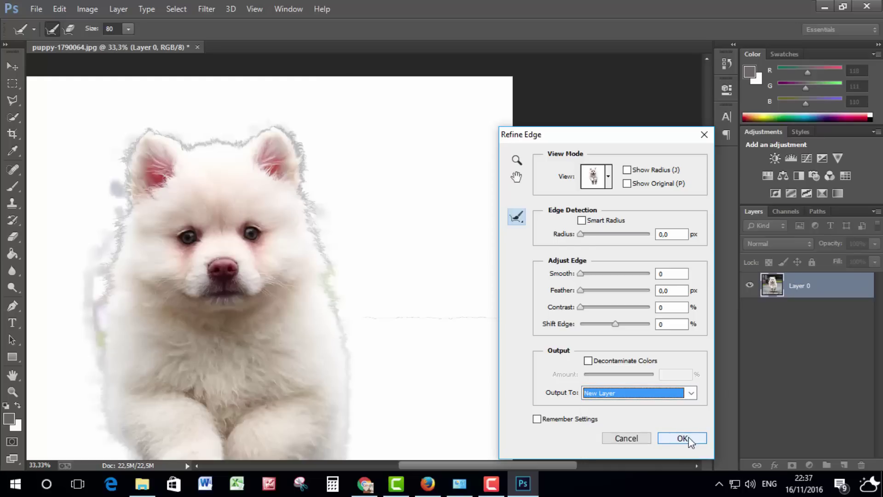
click(683, 438)
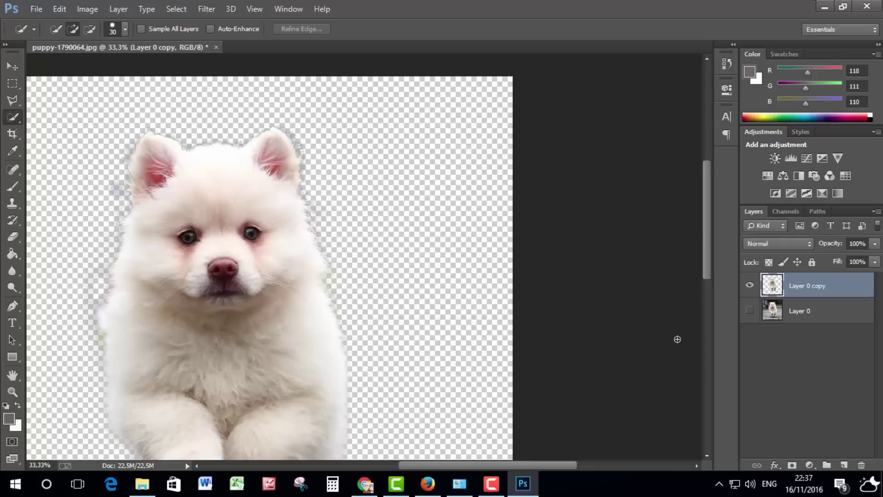
click(750, 311)
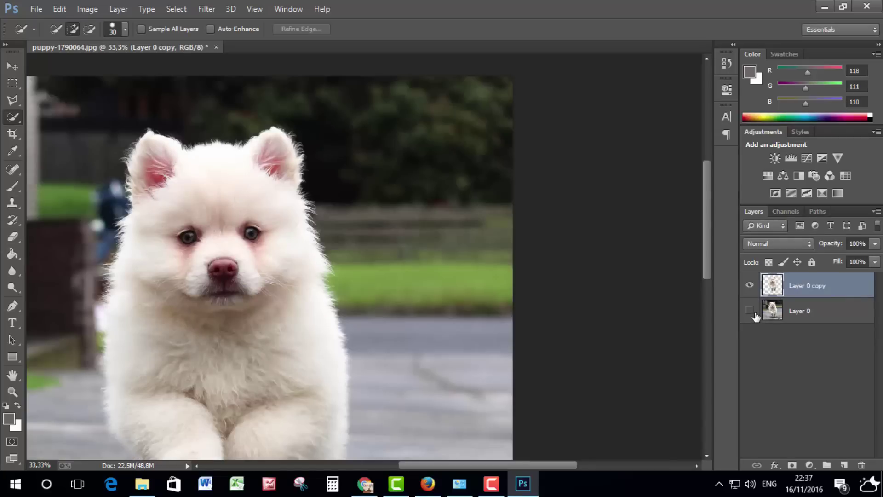
click(750, 310)
scroll(387, 162, down, 3)
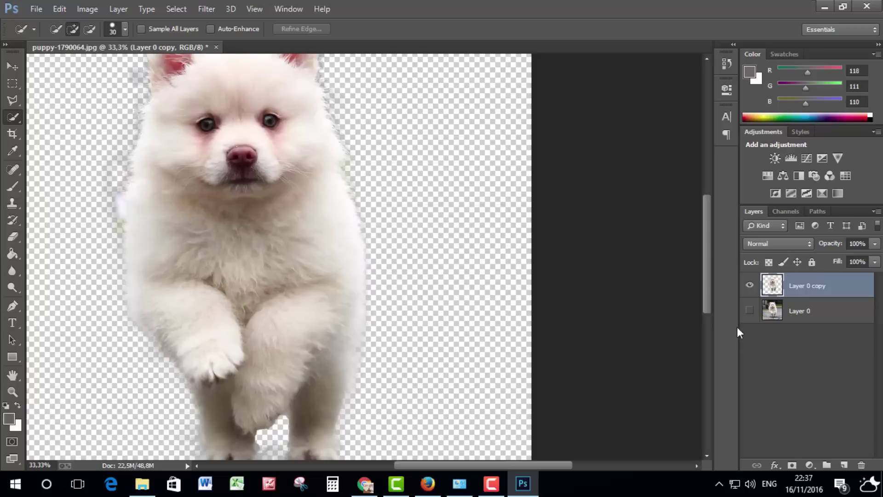
scroll(411, 335, down, 3)
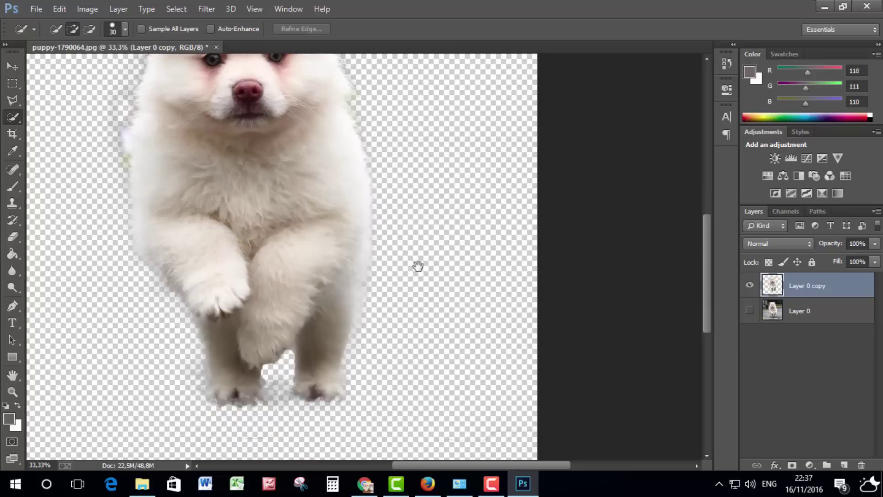
click(754, 312)
drag(335, 243, 368, 381)
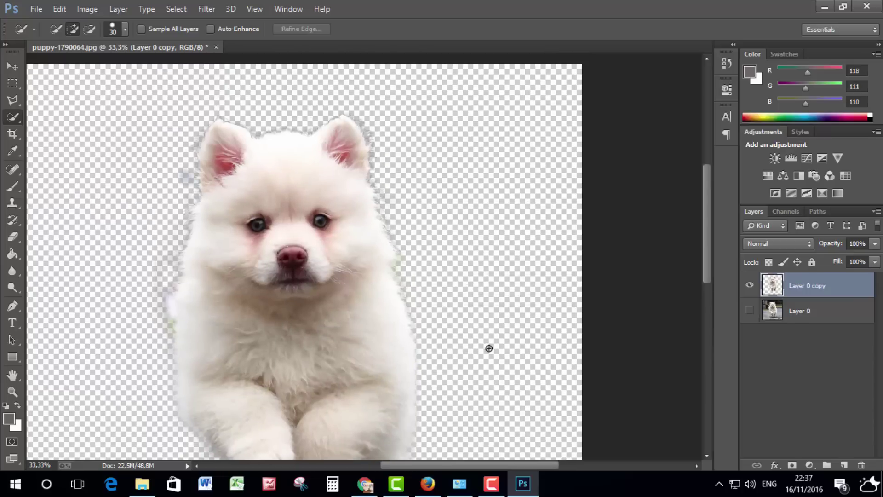
key(ctrl+plus)
key(ctrl+plus)
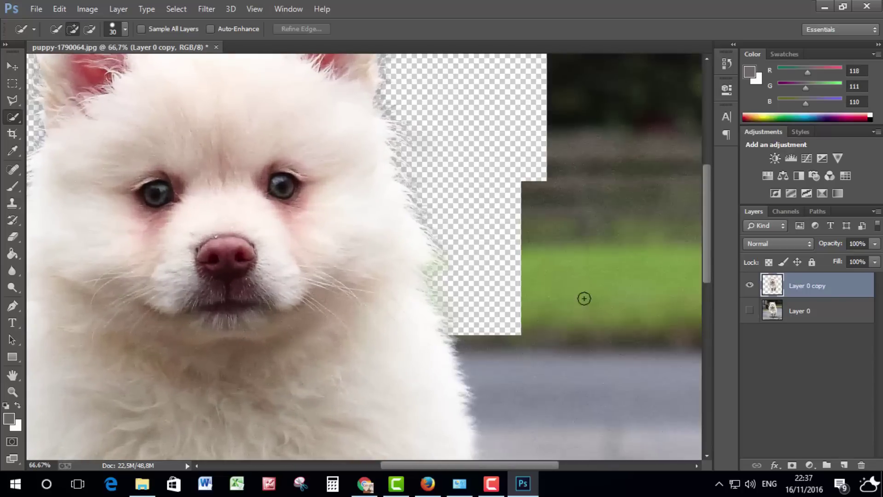
click(750, 311)
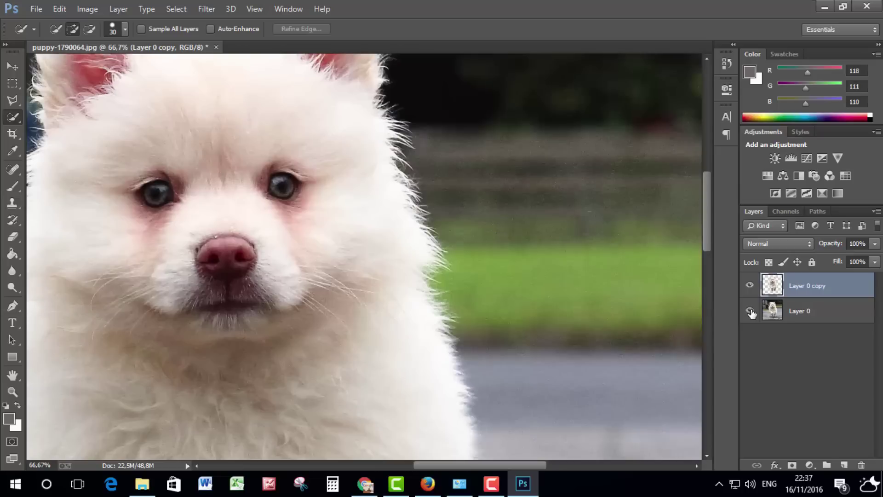
click(750, 311)
click(750, 311)
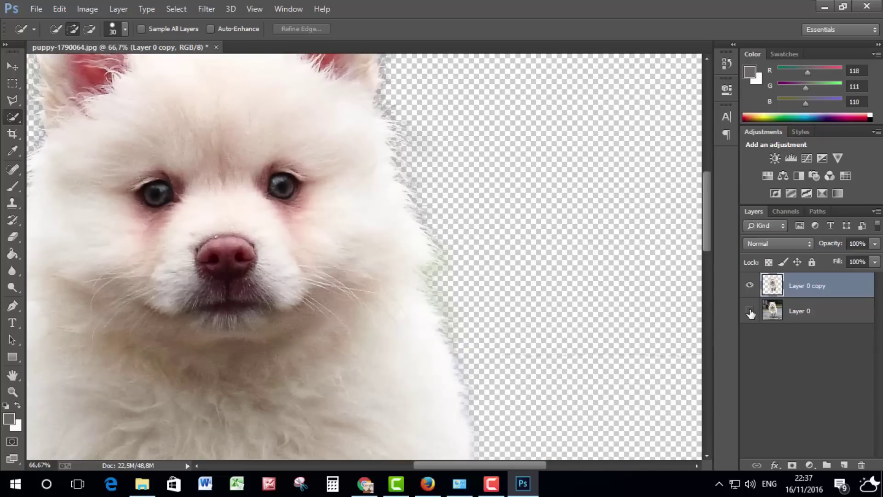
click(751, 312)
click(750, 312)
Add a new layer filled grey-mauve (RGB 118/111/110) and place it below Layer 0 copy
click(751, 311)
click(844, 465)
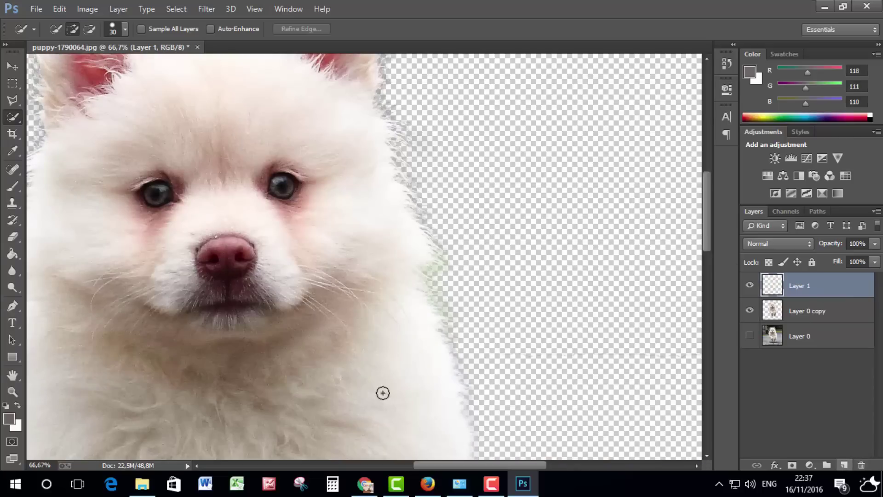
click(11, 255)
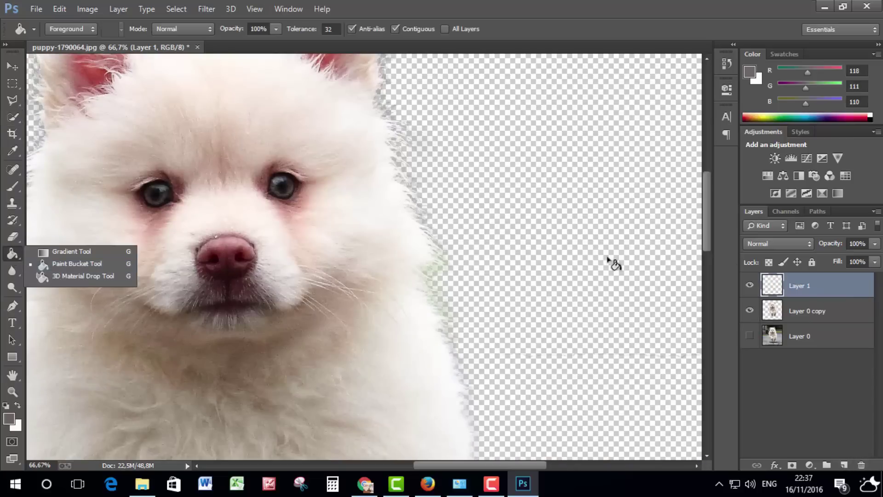
click(575, 244)
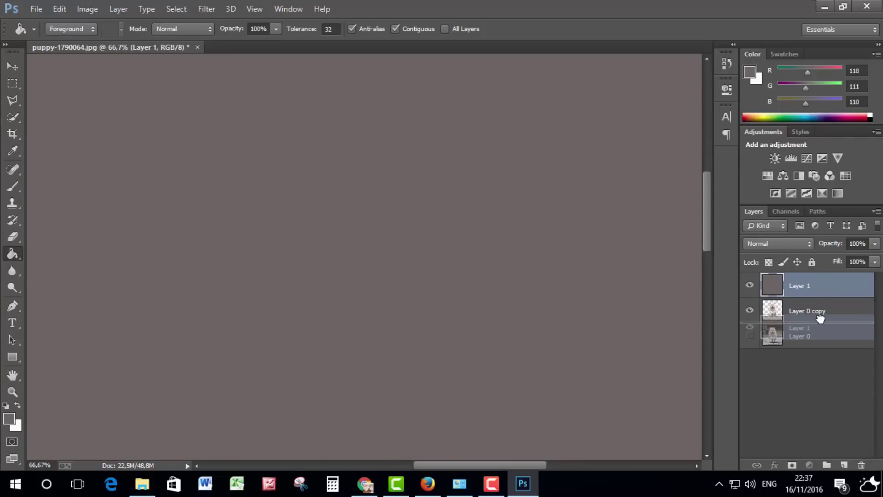
drag(799, 315, 800, 322)
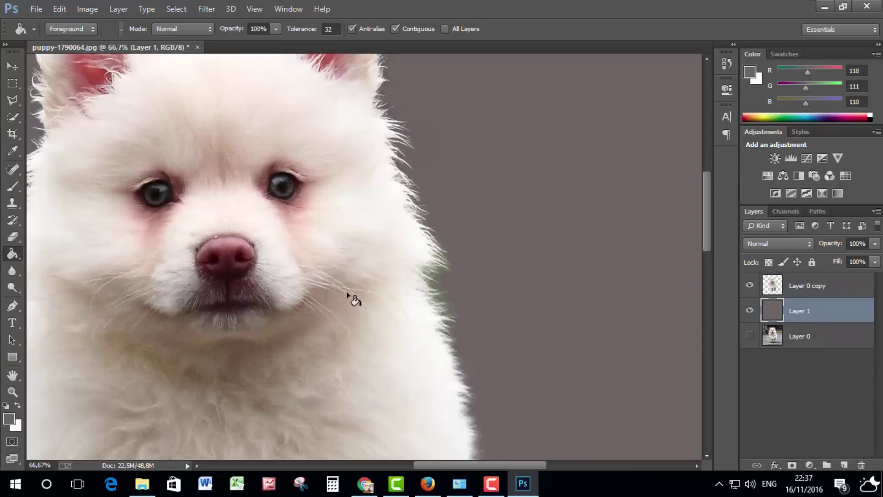
Toggle the grey fill layer's visibility to compare the cut-out, then zoom out to the whole puppy
click(750, 311)
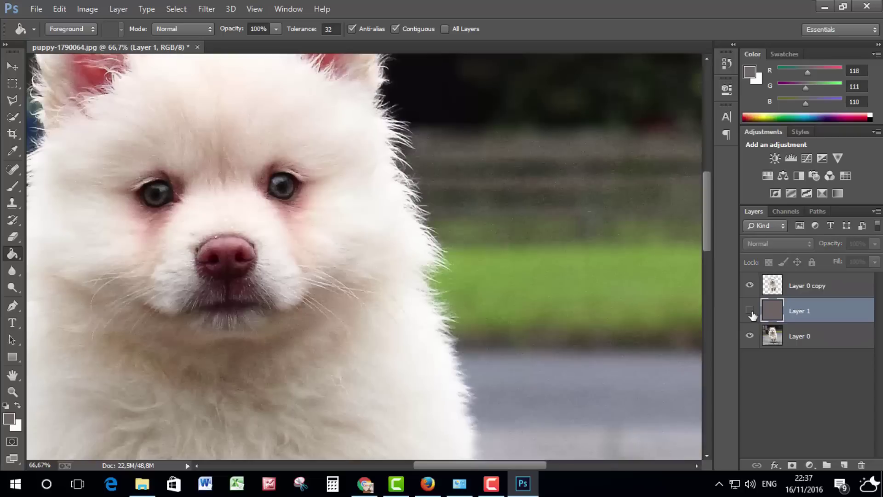
click(751, 312)
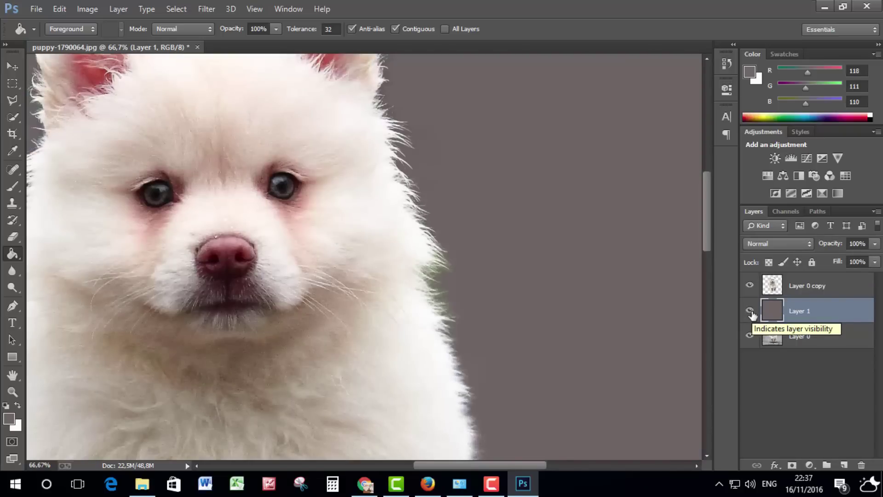
drag(462, 191, 495, 283)
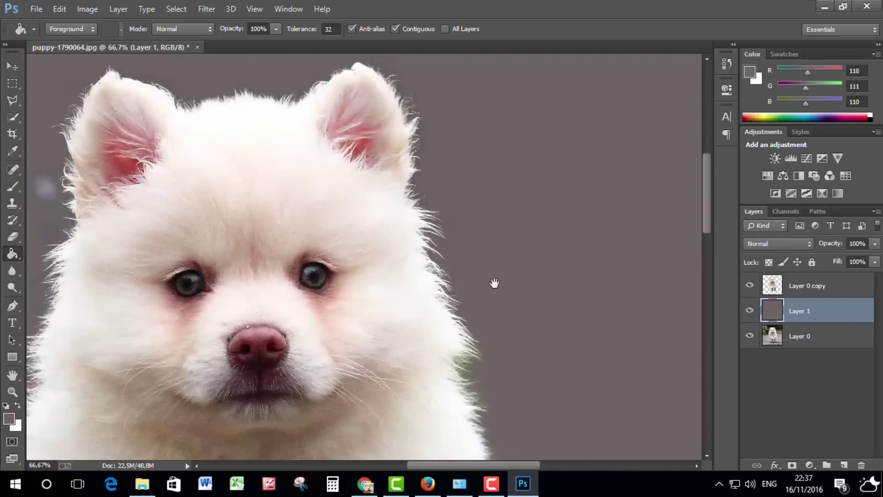
click(750, 311)
click(750, 312)
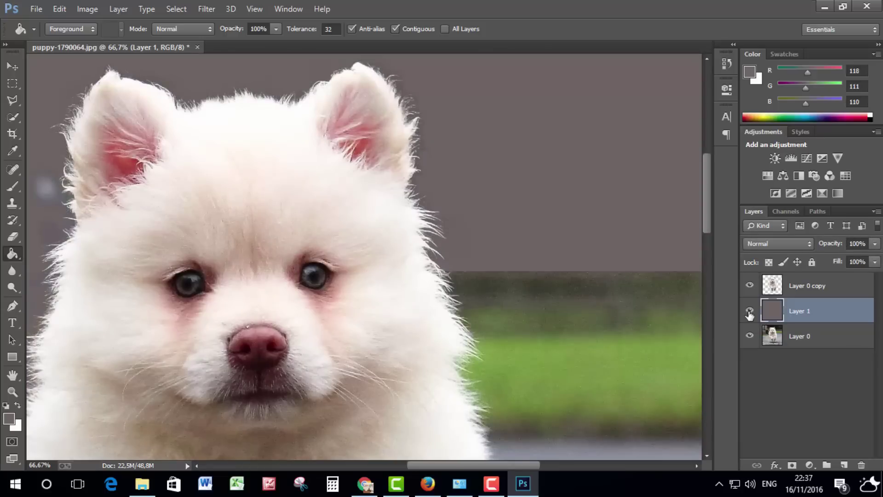
key(ctrl+minus)
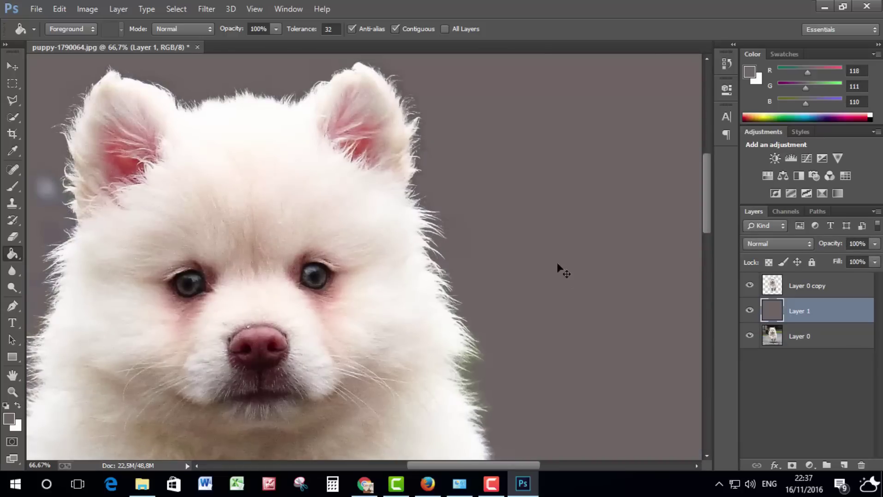
key(ctrl+minus)
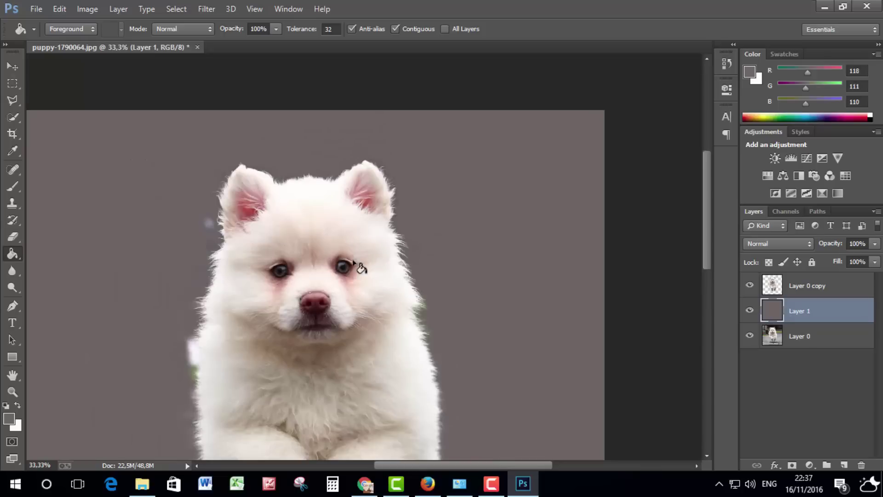
Select the grey fill by colour, hide Layer 1, make Layer 0 copy active, and deselect
drag(344, 254, 364, 191)
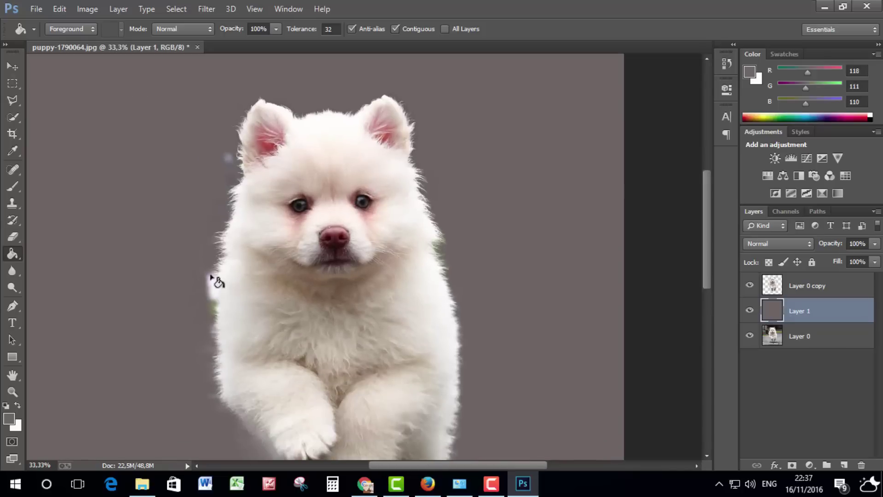
click(16, 72)
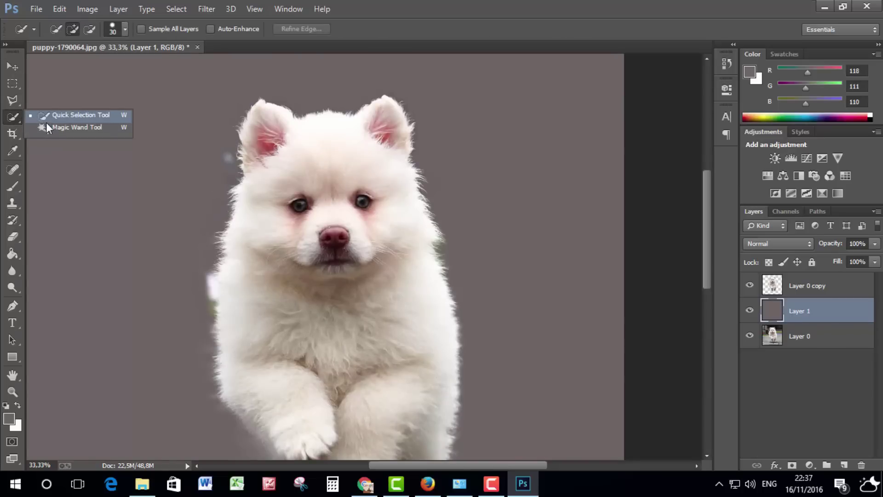
drag(17, 117, 46, 122)
click(226, 159)
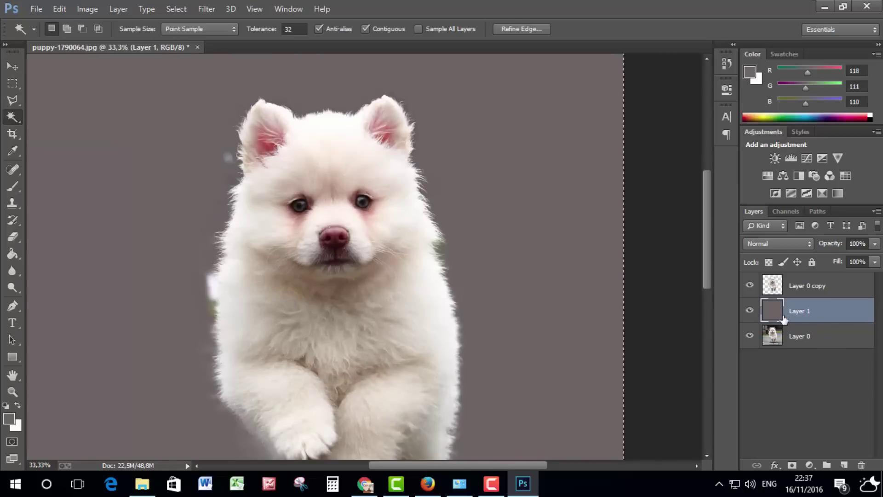
click(750, 311)
click(750, 287)
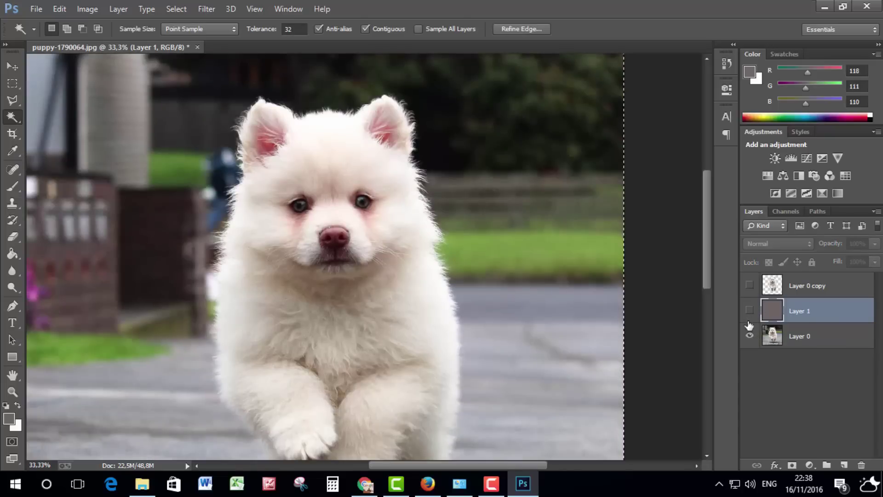
click(779, 291)
click(750, 285)
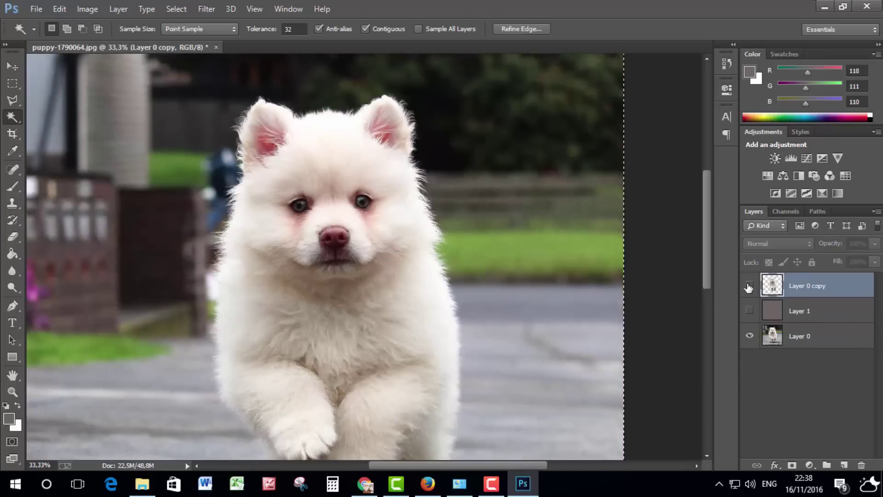
key(ctrl+d)
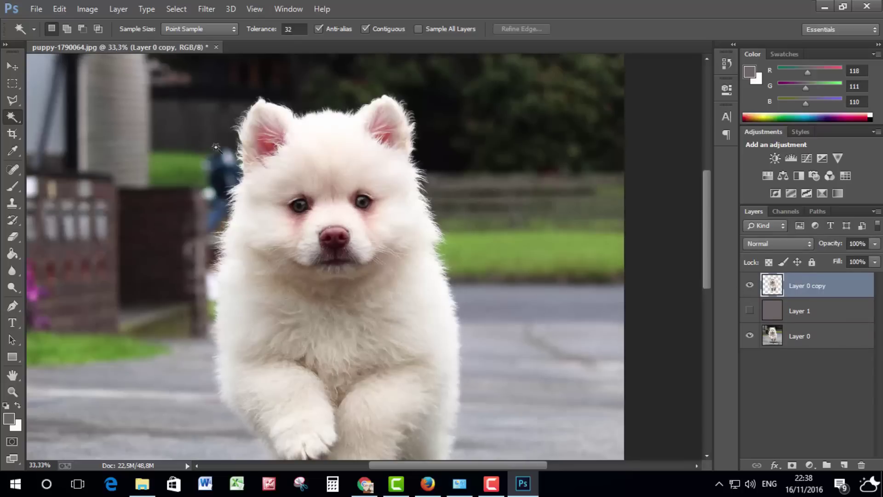
Hide the original Layer 0 photo, select the transparent area around the puppy, and choose the Eraser
click(750, 336)
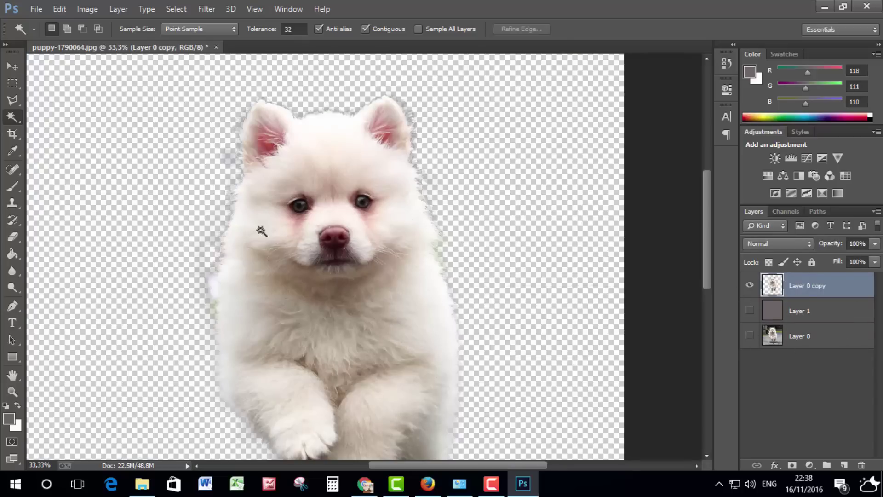
click(228, 158)
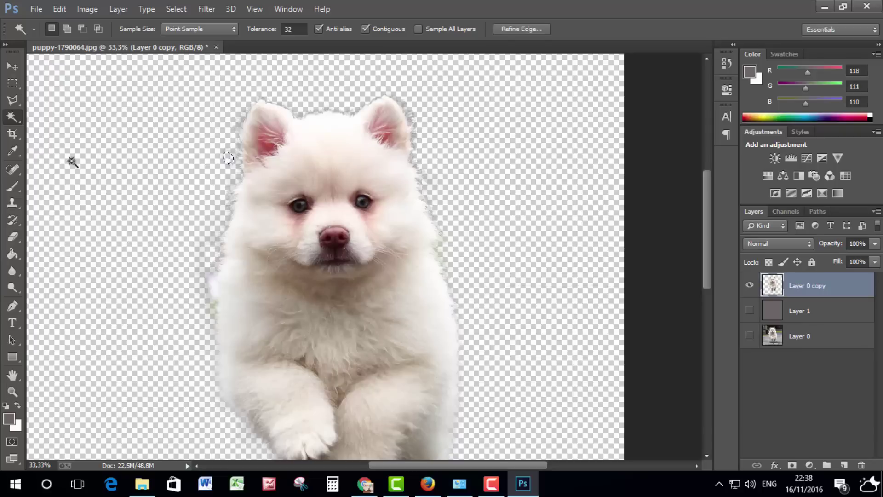
click(12, 237)
click(224, 153)
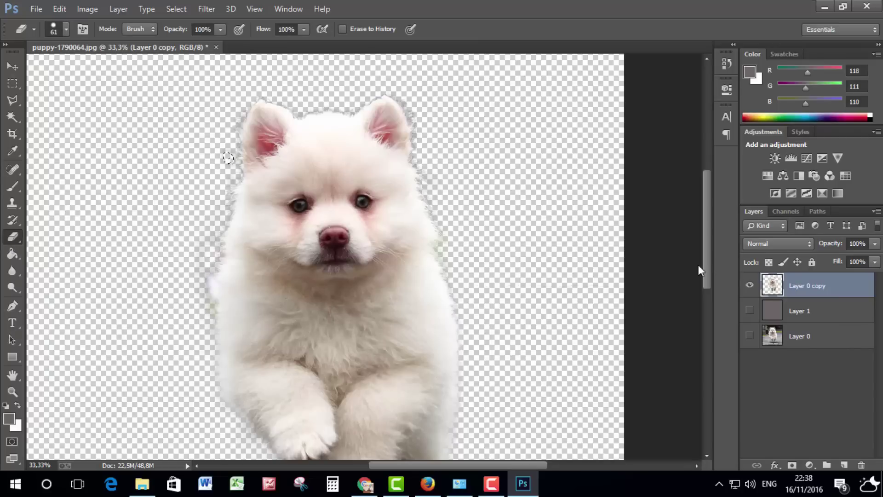
Deselect and erase the stray fur fringe on the puppy's left edge with the standard Eraser
drag(12, 117, 65, 133)
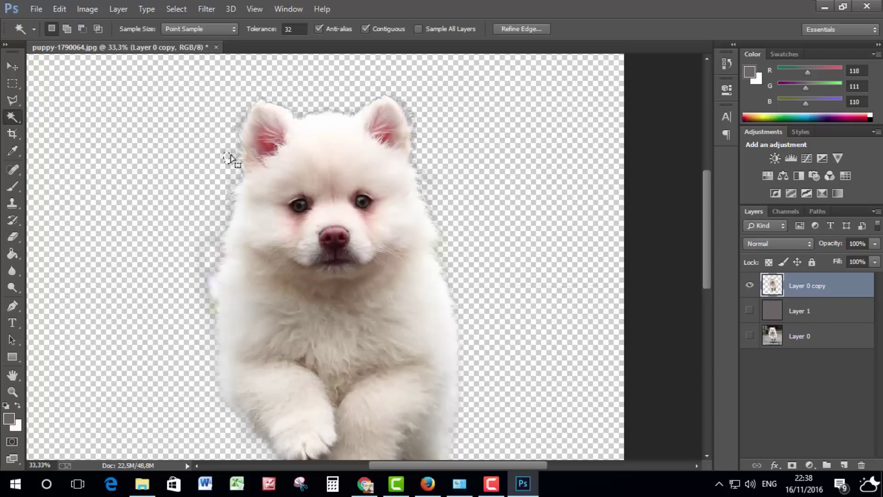
key(ctrl+d)
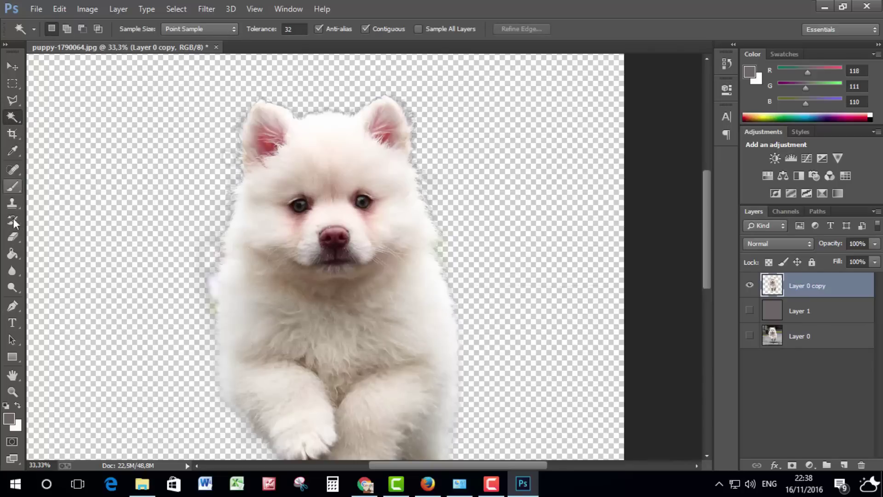
click(14, 236)
click(221, 161)
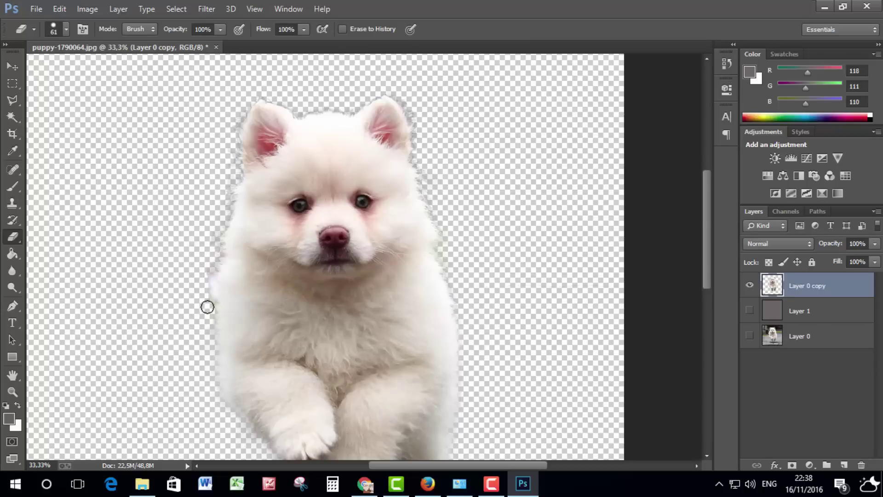
drag(207, 308, 211, 247)
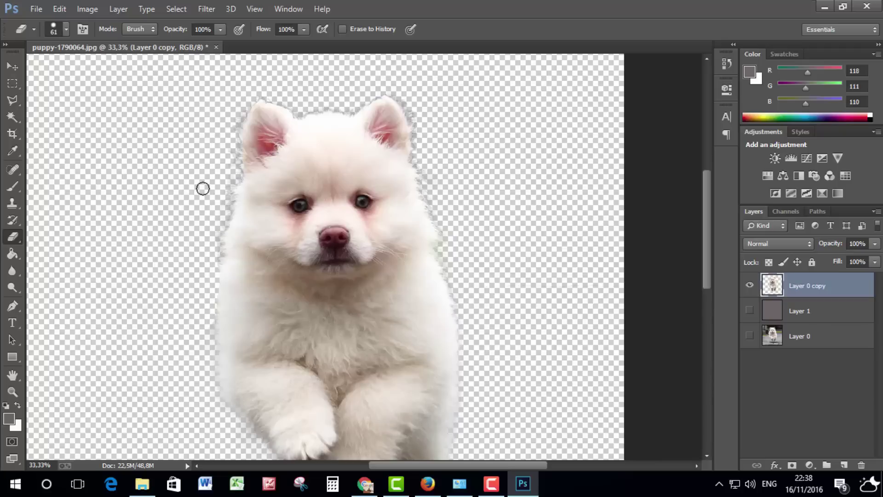
Show the grey-mauve Layer 1 behind the puppy, zoom in to inspect edges, then zoom out
scroll(182, 216, down, 3)
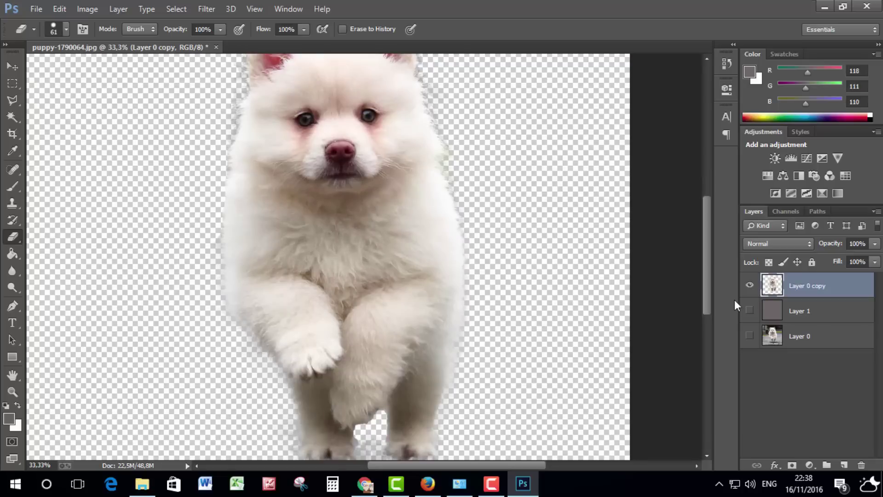
click(750, 311)
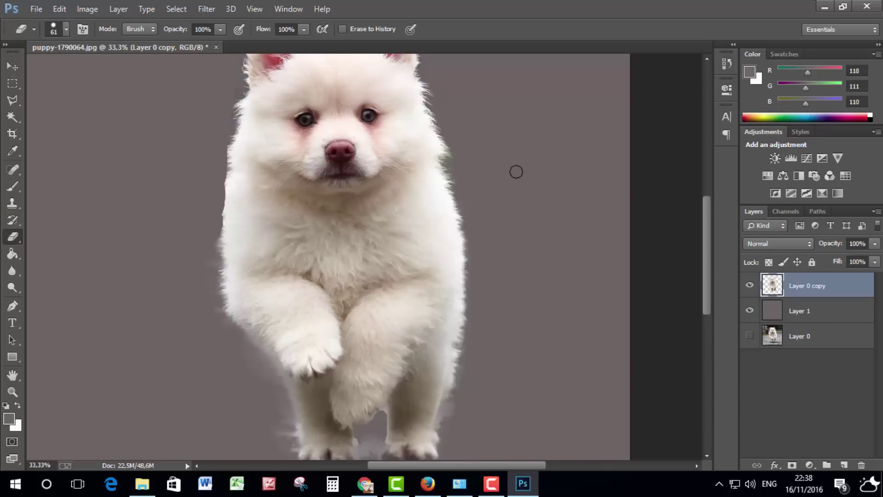
scroll(517, 250, up, 5)
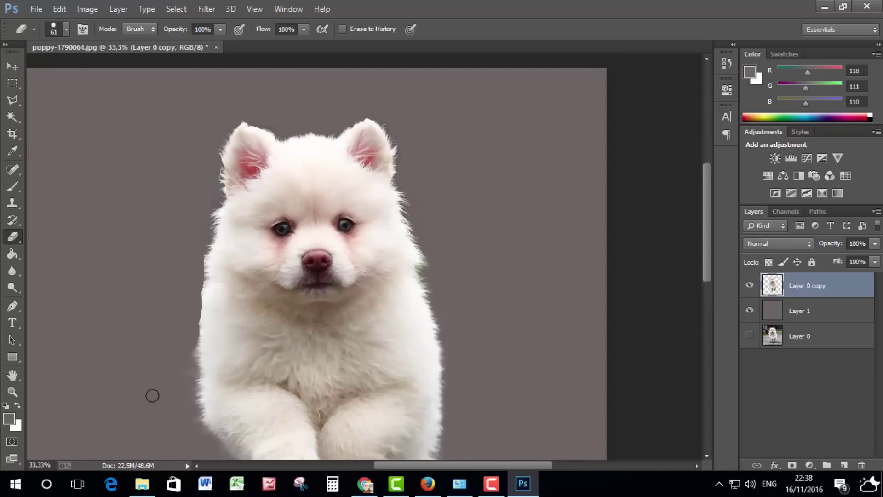
key(ctrl+plus)
key(ctrl+plus)
drag(158, 335, 368, 172)
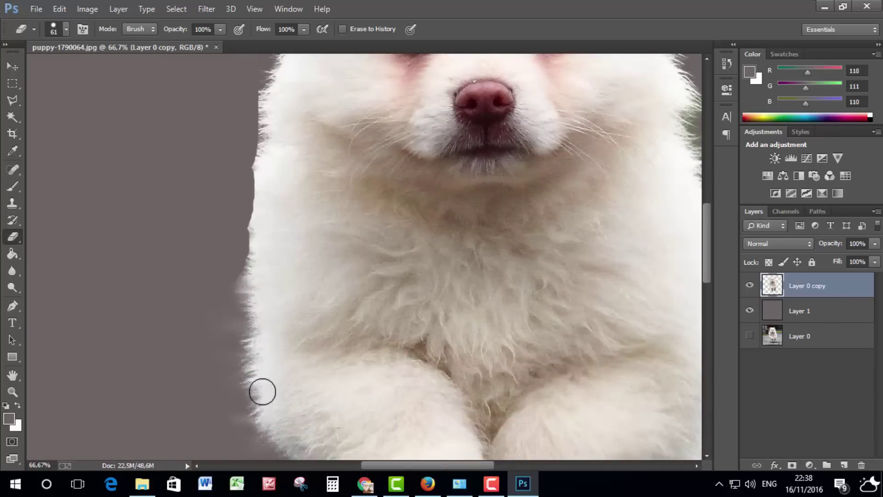
click(484, 489)
click(484, 489)
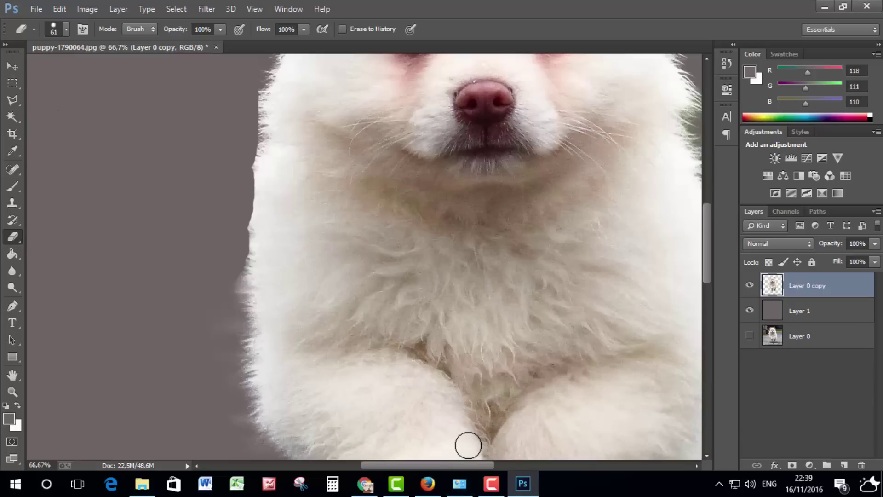
key(ctrl+minus)
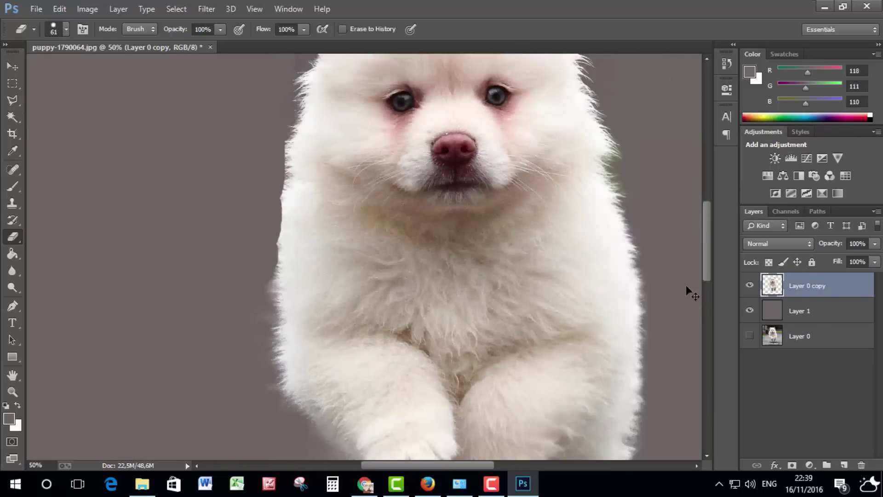
key(ctrl+minus)
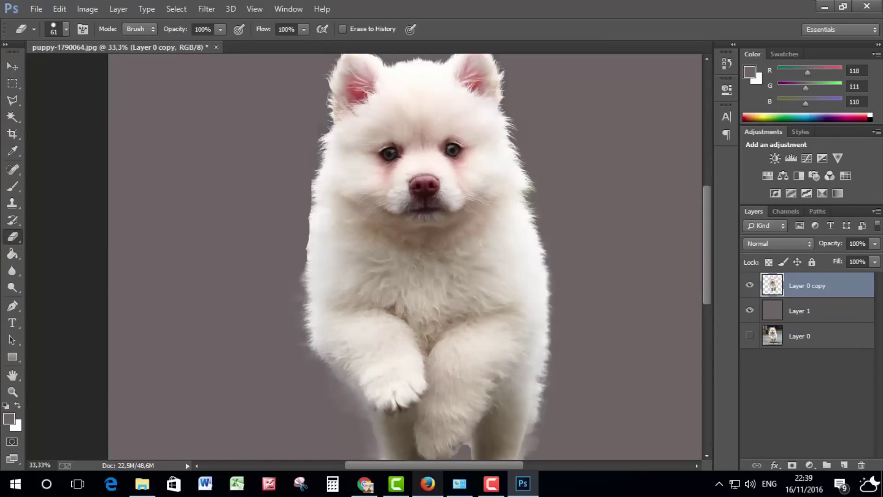
In a new Firefox tab, search Google for طفلة using the Arabic keyboard
click(428, 483)
key(ctrl+t)
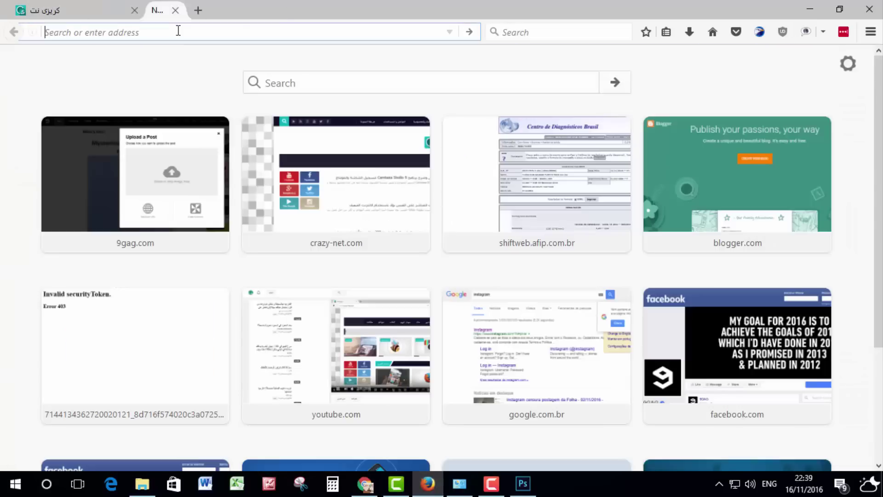
text(t)
key(BackSpace)
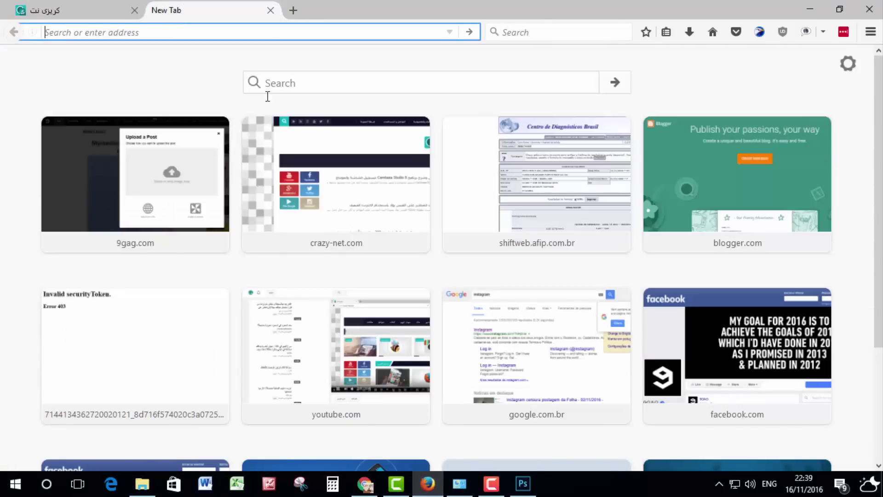
key(alt+shift)
text(طفل)
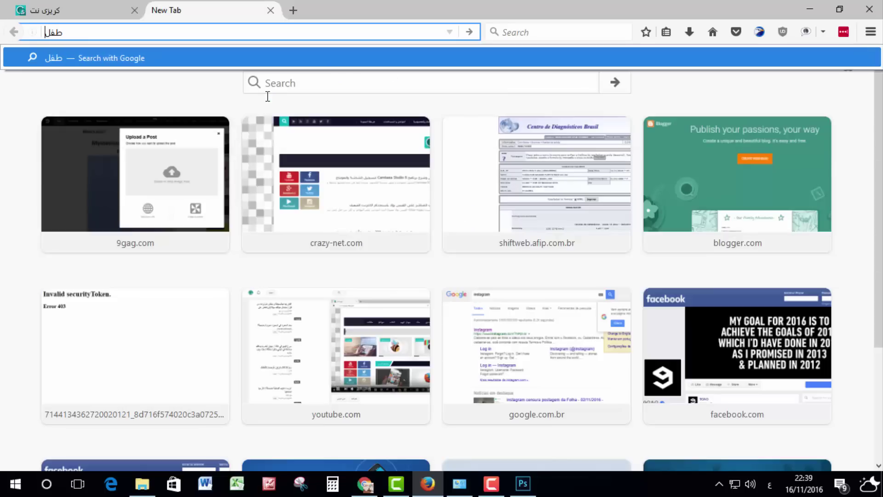
text(ة)
key(Return)
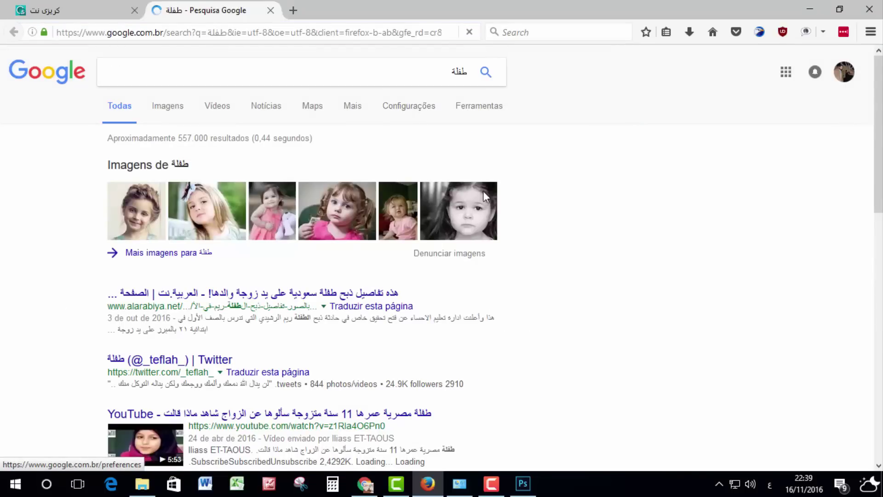
Switch to the Images results for طفلة and scroll through the photo grid
click(172, 109)
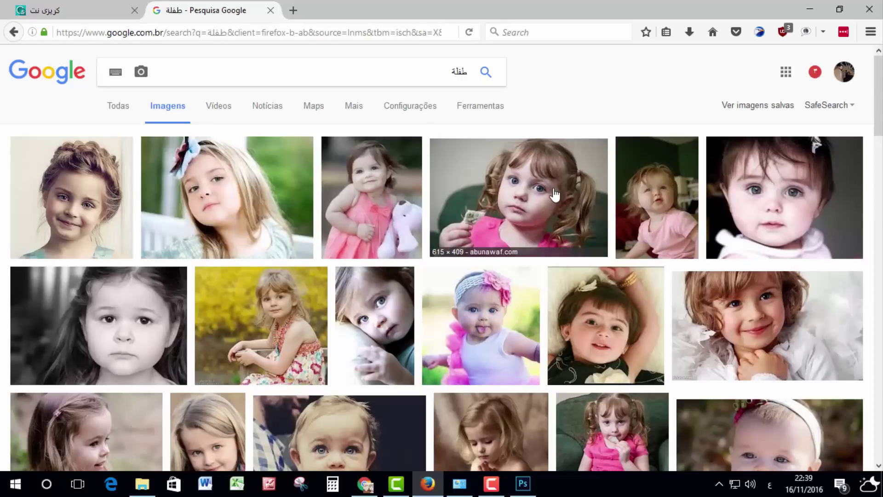
scroll(155, 307, down, 3)
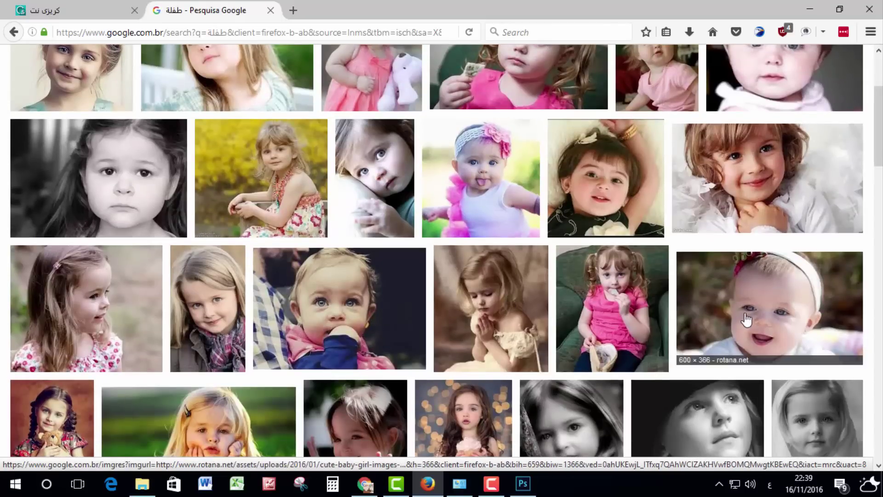
scroll(80, 304, down, 3)
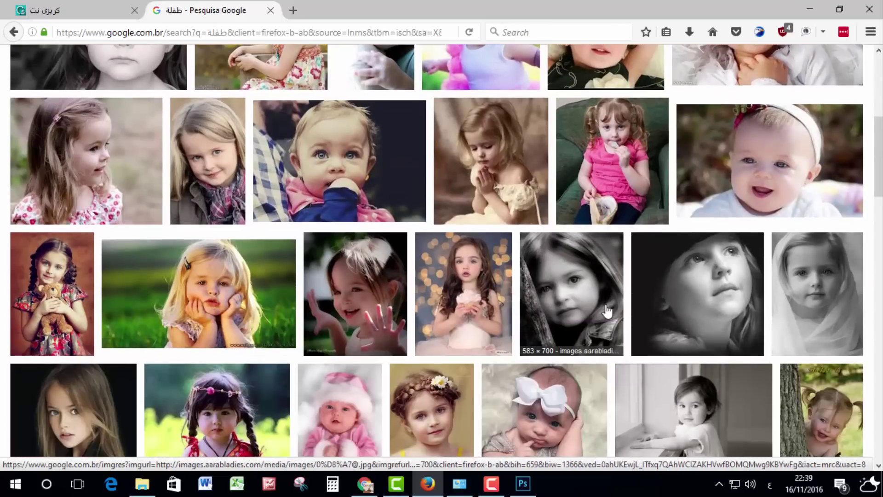
scroll(604, 306, down, 3)
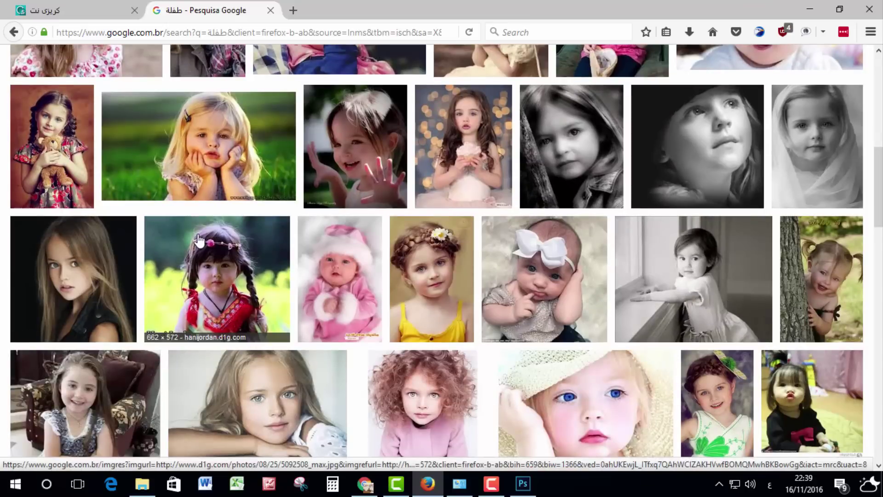
scroll(201, 242, down, 3)
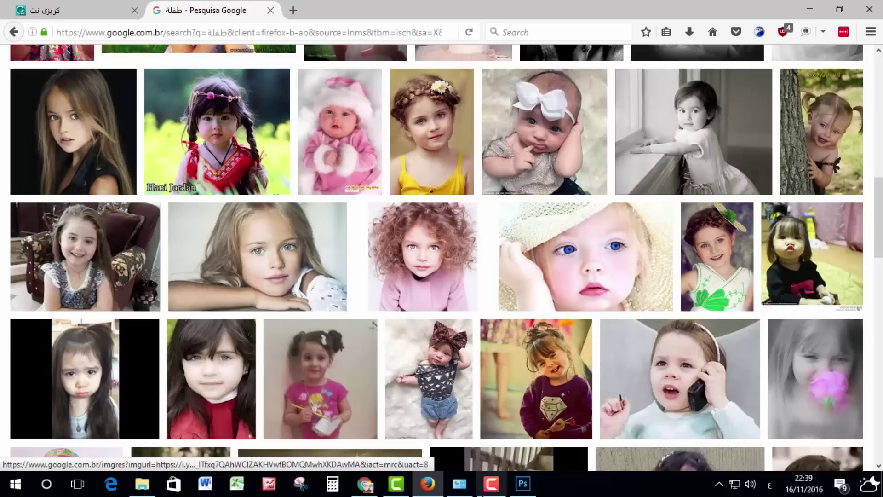
click(485, 490)
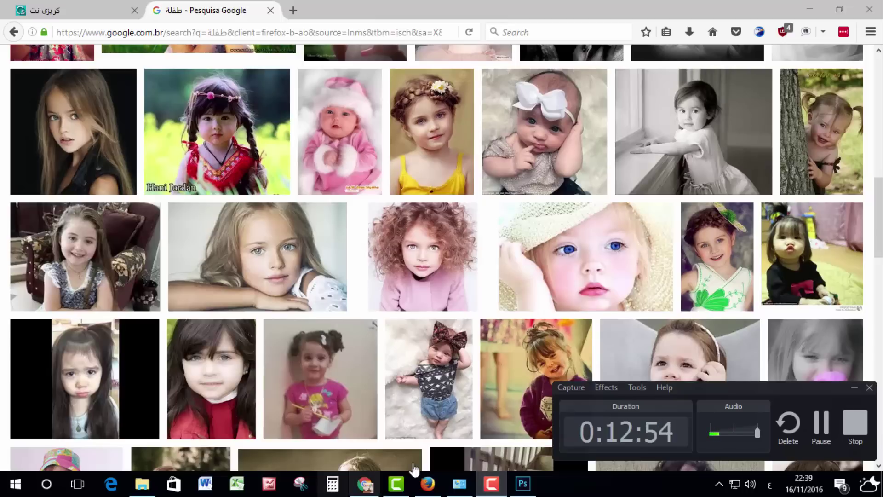
Cycle through the taskbar windows and bring the Photoshop puppy document back to the front
click(361, 491)
click(428, 484)
mouse_move(490, 484)
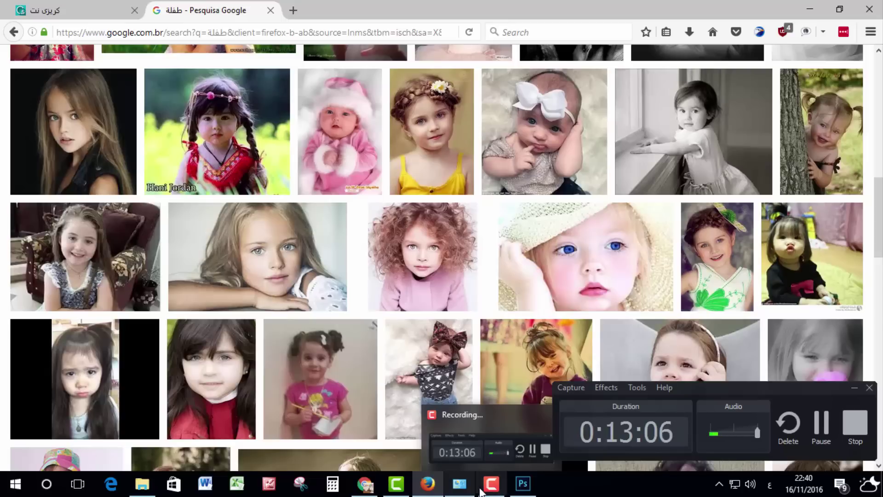
click(523, 484)
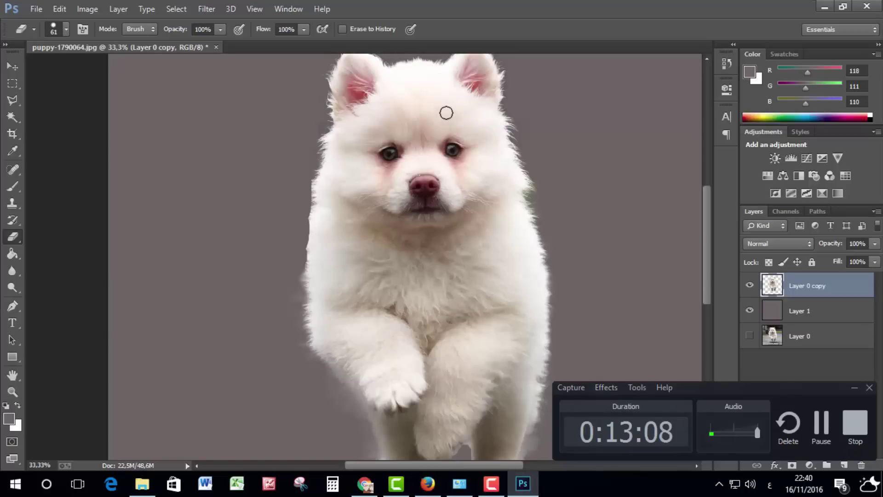